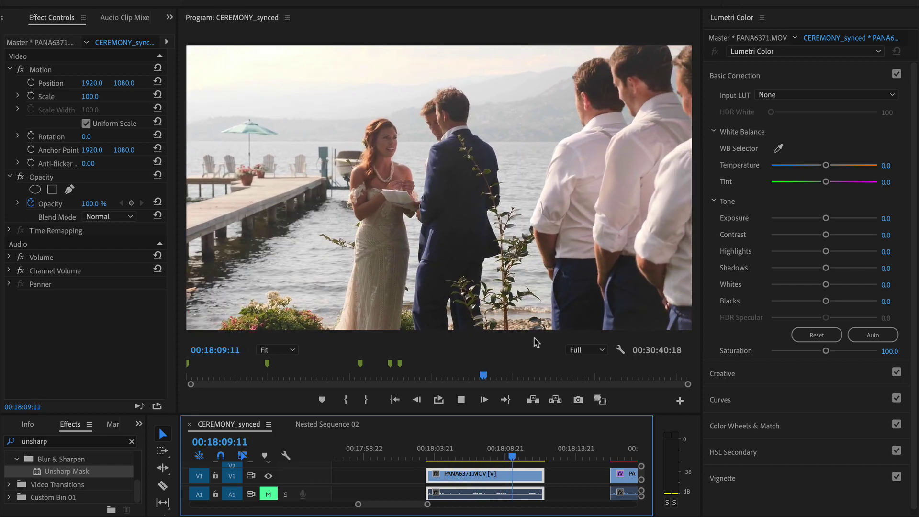
- Stop playback of the ceremony clip at 00:18:10:13
{"action": "key", "text": "space"}
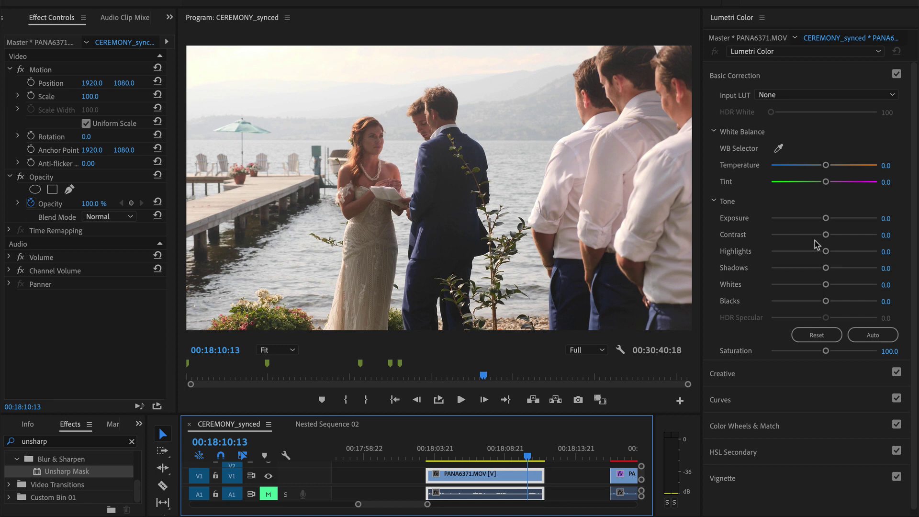
- Set Lumetri Contrast to 100, Highlights to -92.8 and Shadows to 35.3
{"action": "left_click", "coordinate": [848, 239]}
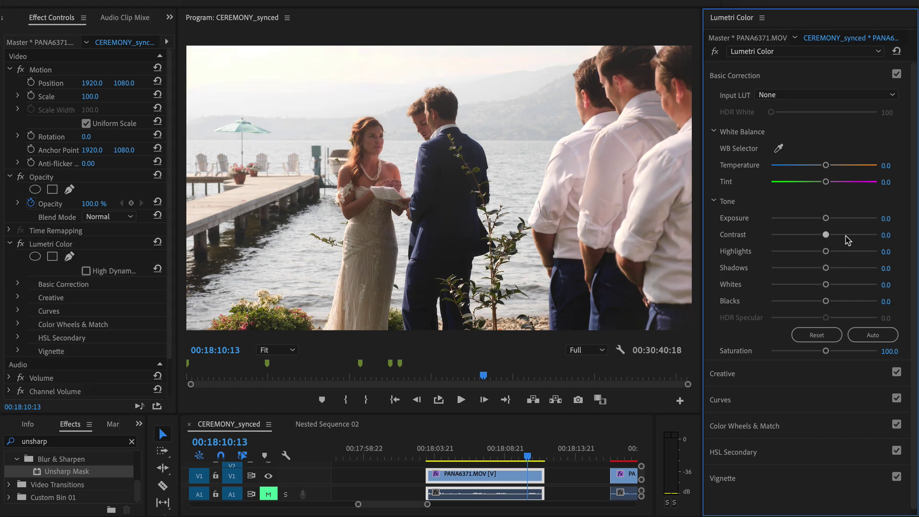
{"action": "left_click", "coordinate": [379, 0]}
{"action": "mouse_move", "coordinate": [397, 421]}
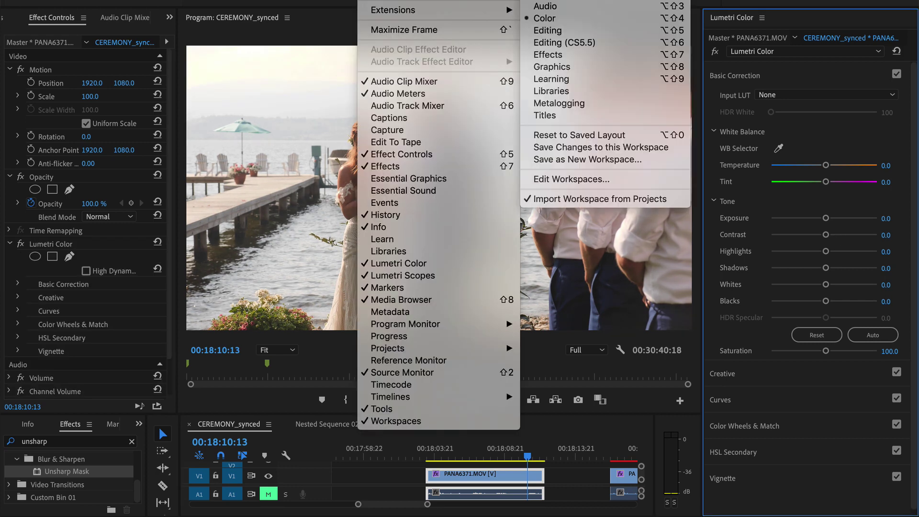
{"action": "left_click", "coordinate": [852, 289]}
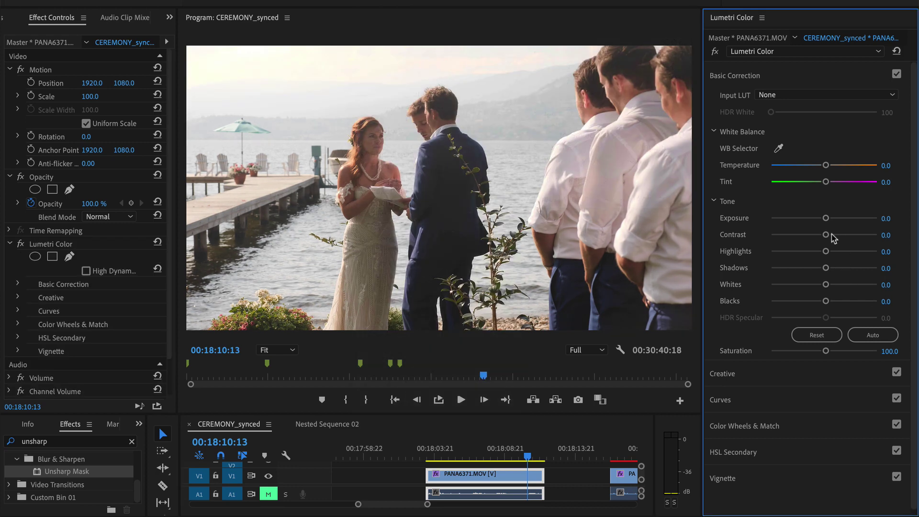
{"action": "left_click_drag", "start_coordinate": [827, 234], "coordinate": [893, 238]}
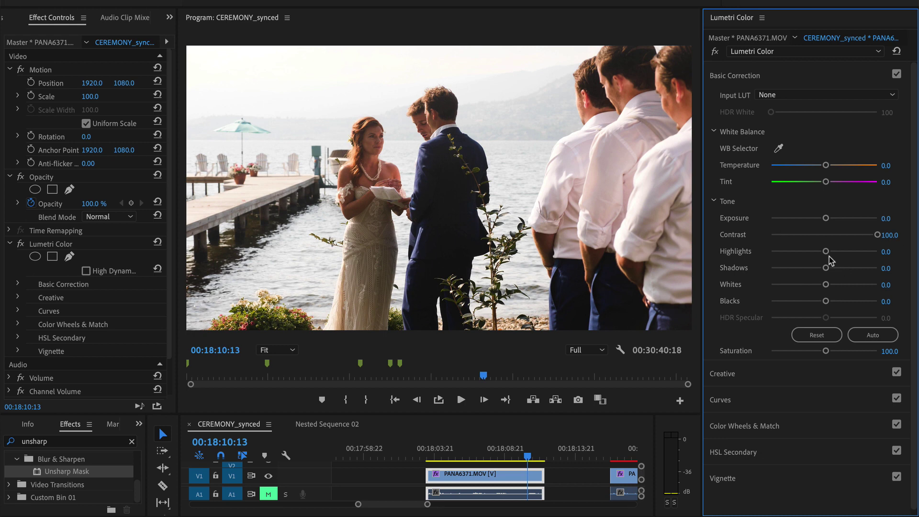
{"action": "left_click_drag", "start_coordinate": [806, 252], "coordinate": [775, 251]}
{"action": "left_click_drag", "start_coordinate": [851, 268], "coordinate": [828, 287]}
{"action": "left_click", "coordinate": [814, 301]}
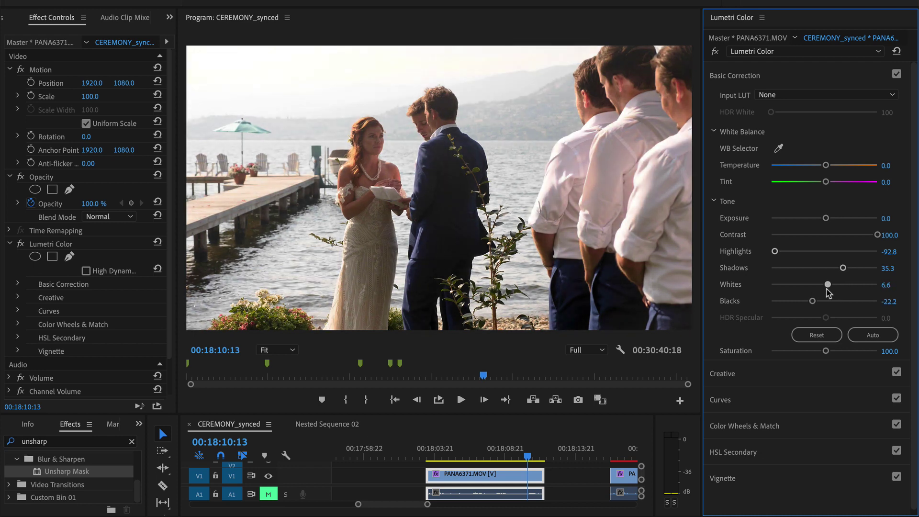
- Toggle Basic Correction off and on to compare, then make the timeline taller
{"action": "left_click", "coordinate": [897, 74]}
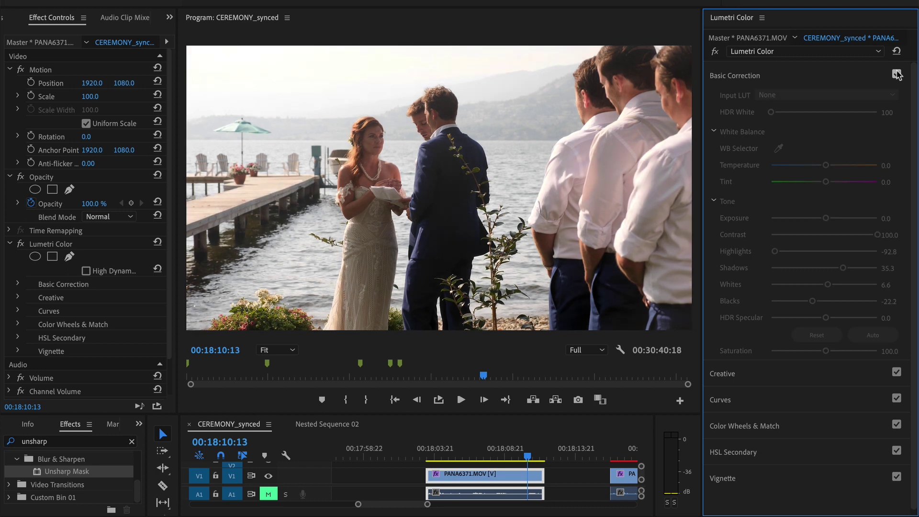
{"action": "left_click", "coordinate": [897, 74]}
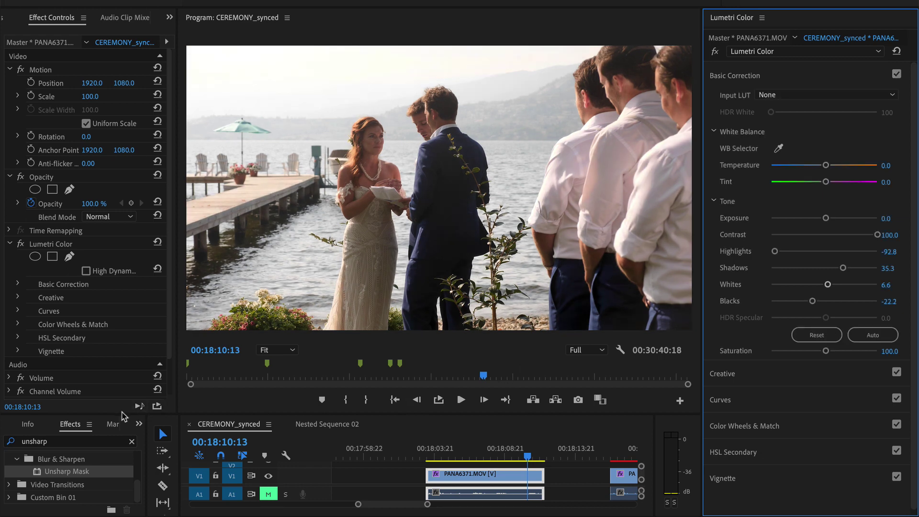
{"action": "left_click_drag", "start_coordinate": [123, 412], "coordinate": [121, 315]}
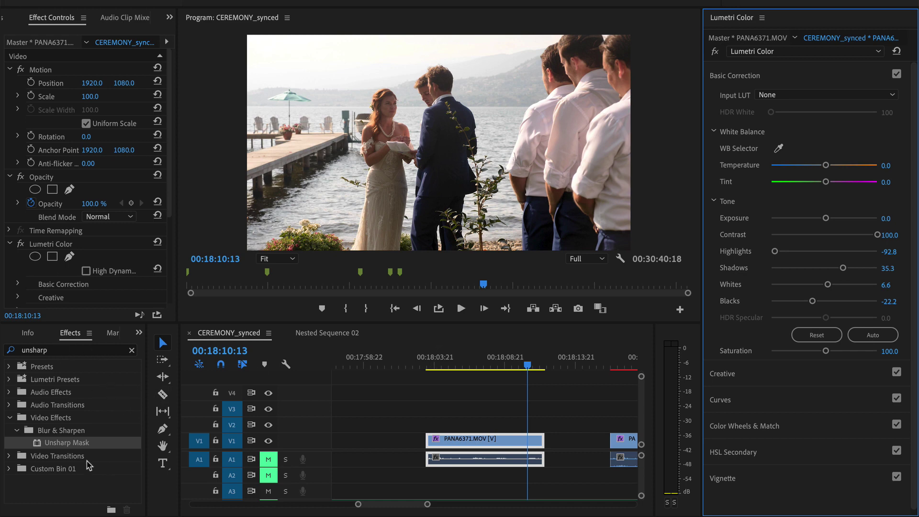
- Apply Unsharp Mask to PANA6371.MOV and collapse the Lumetri Color settings
{"action": "left_click_drag", "start_coordinate": [55, 447], "coordinate": [500, 443]}
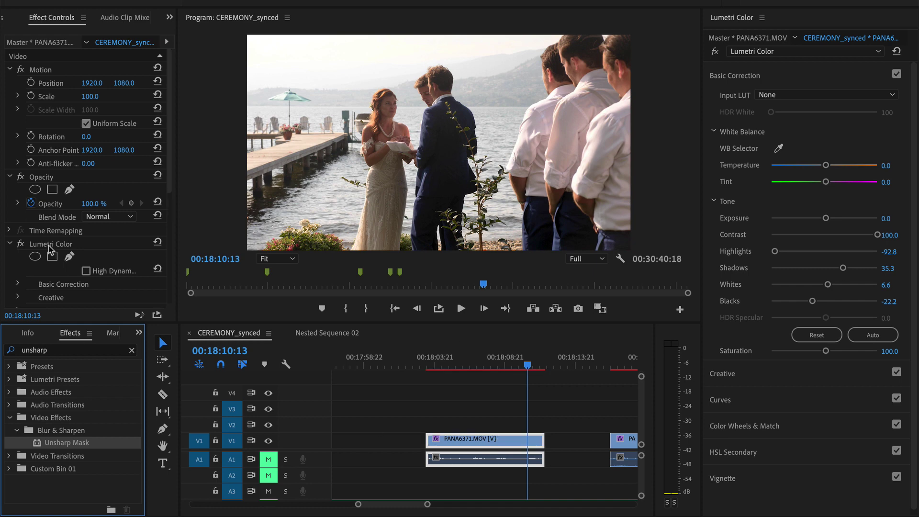
{"action": "scroll", "coordinate": [55, 208], "scroll_direction": "down", "scroll_amount": 3}
{"action": "left_click", "coordinate": [10, 180]}
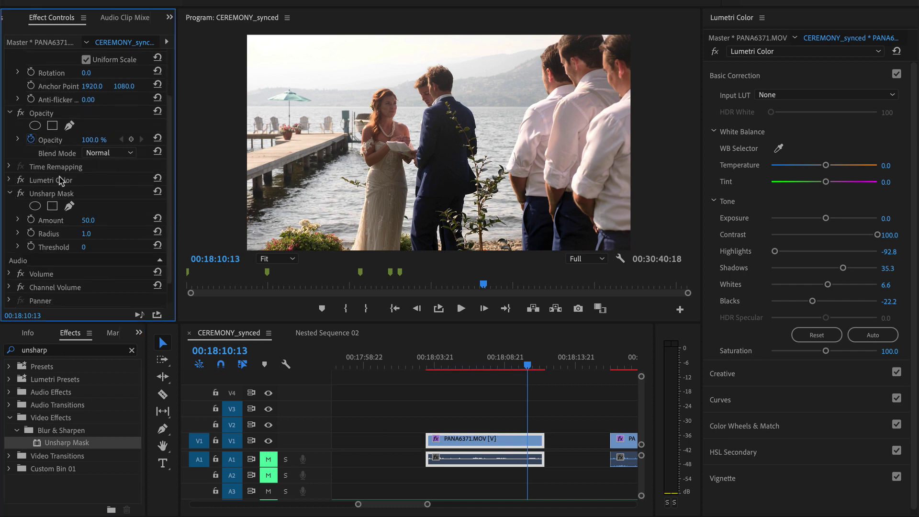
{"action": "scroll", "coordinate": [60, 181], "scroll_direction": "down", "scroll_amount": 2}
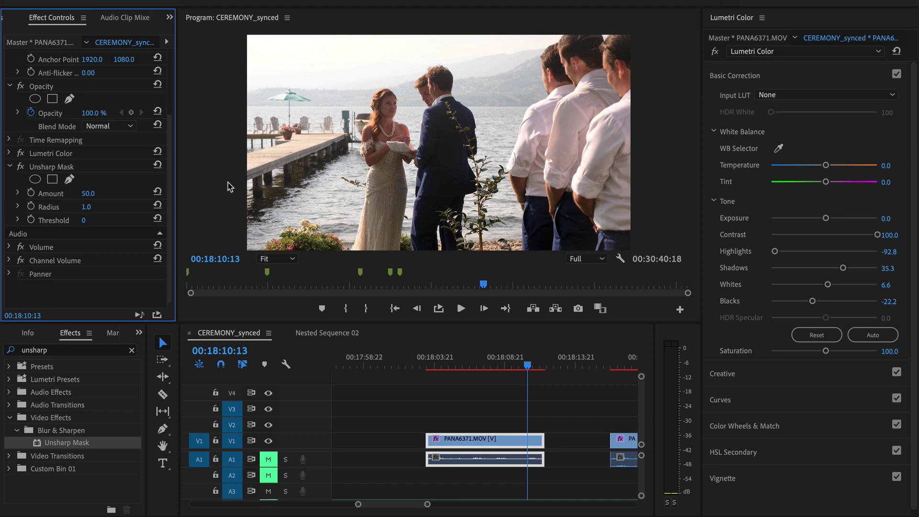
{"action": "left_click_drag", "start_coordinate": [300, 323], "coordinate": [304, 480]}
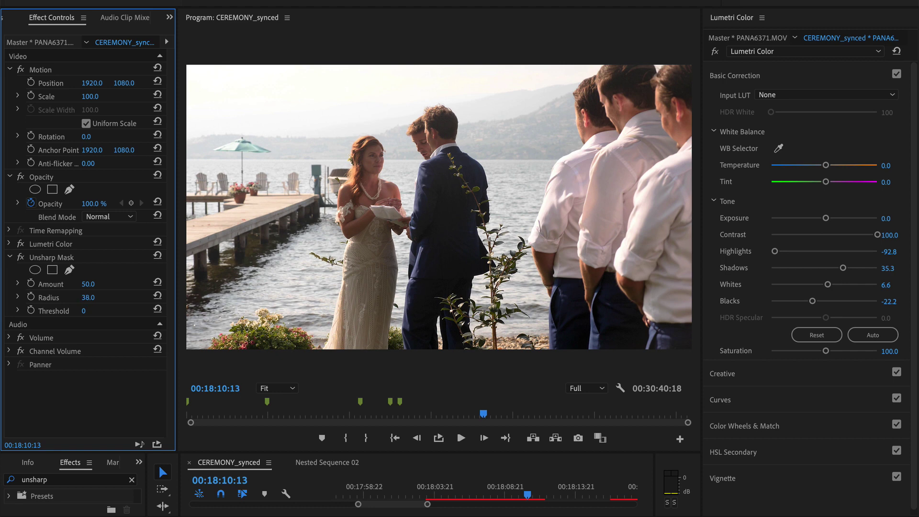
- Raise the Unsharp Mask Radius to 53, comparing with the effect off and on
{"action": "left_click_drag", "start_coordinate": [88, 298], "coordinate": [93, 297]}
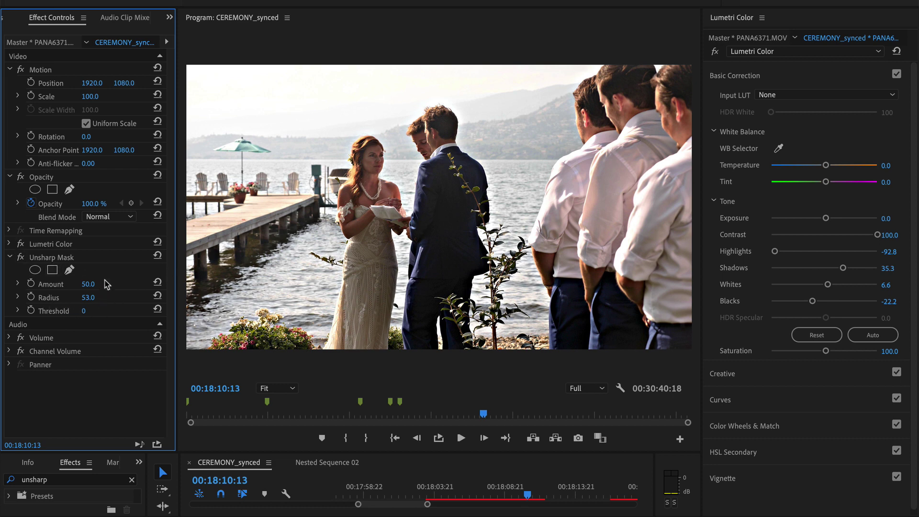
{"action": "left_click", "coordinate": [22, 258]}
{"action": "left_click", "coordinate": [22, 257]}
{"action": "left_click", "coordinate": [22, 258]}
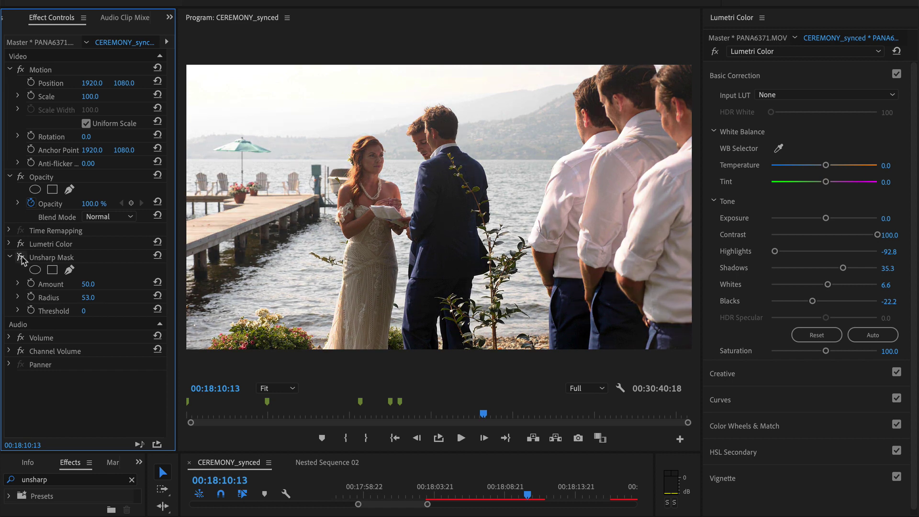
{"action": "left_click", "coordinate": [22, 257]}
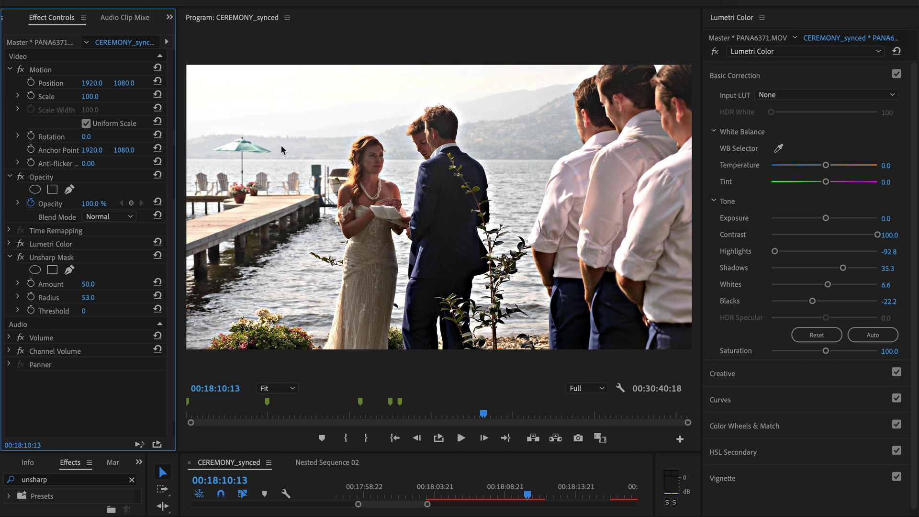
- Set the Unsharp Mask Amount to 17, compare the result, and collapse the effect
{"action": "left_click", "coordinate": [90, 284]}
{"action": "left_click", "coordinate": [111, 259]}
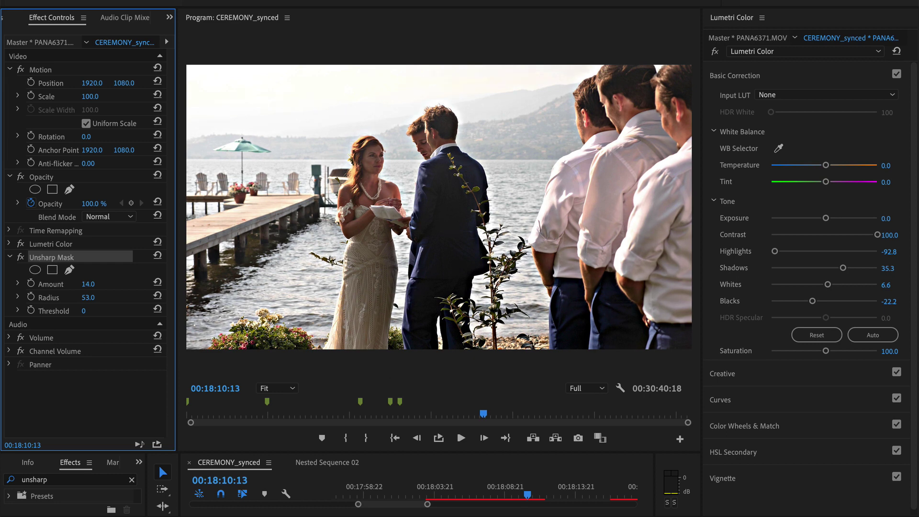
{"action": "left_click_drag", "start_coordinate": [99, 285], "coordinate": [109, 285]}
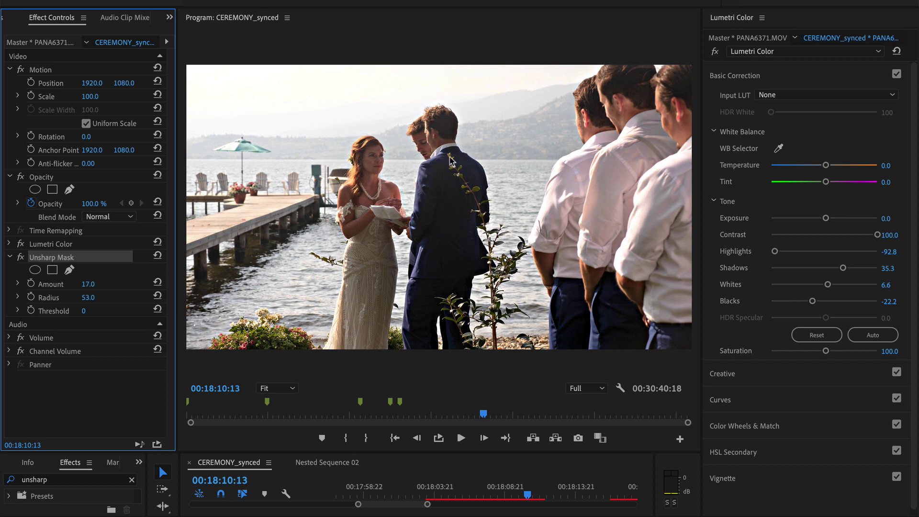
{"action": "left_click", "coordinate": [21, 258]}
{"action": "left_click", "coordinate": [21, 257]}
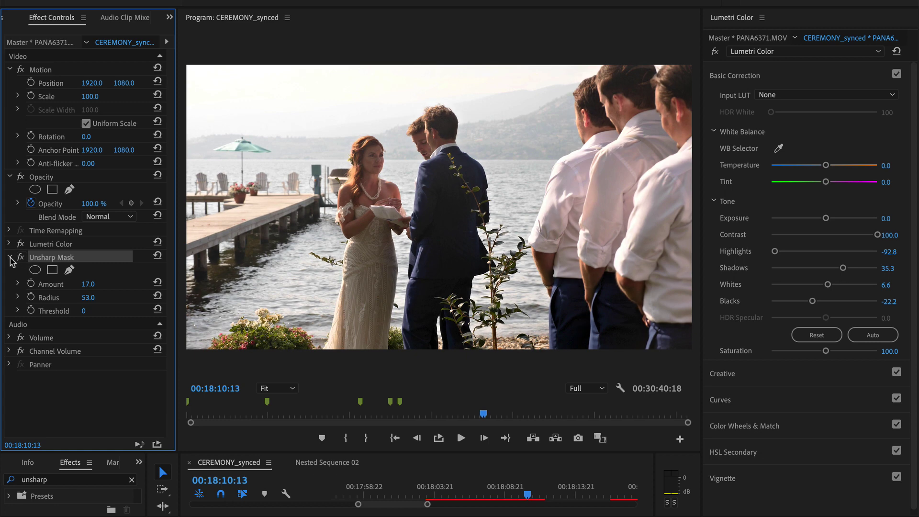
{"action": "left_click", "coordinate": [10, 259]}
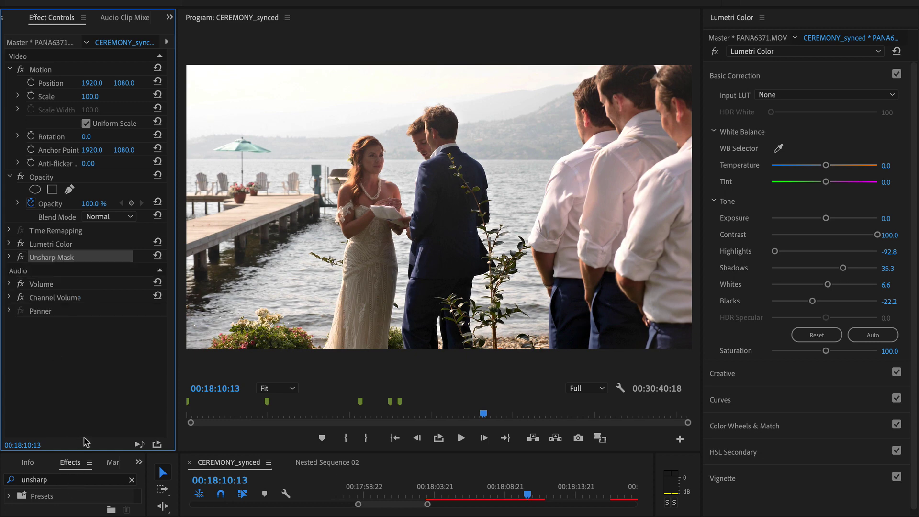
- Add a second Unsharp Mask to the V1 clip with Amount 8 and Radius 25
{"action": "left_click_drag", "start_coordinate": [91, 452], "coordinate": [97, 378]}
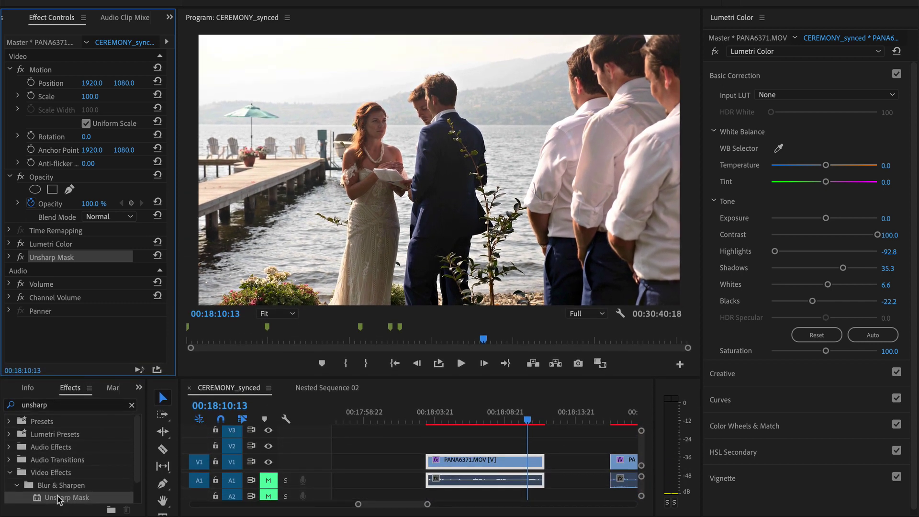
{"action": "left_click_drag", "start_coordinate": [65, 498], "coordinate": [451, 463]}
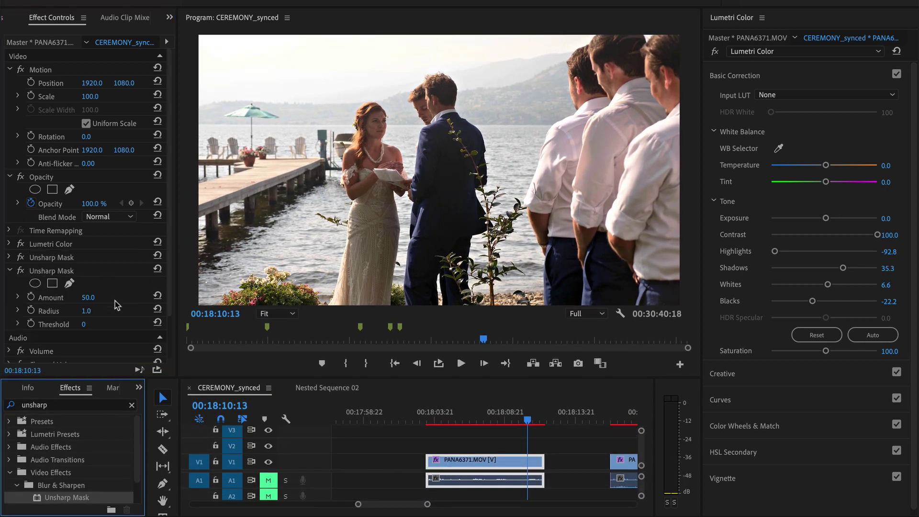
{"action": "left_click_drag", "start_coordinate": [87, 311], "coordinate": [105, 311]}
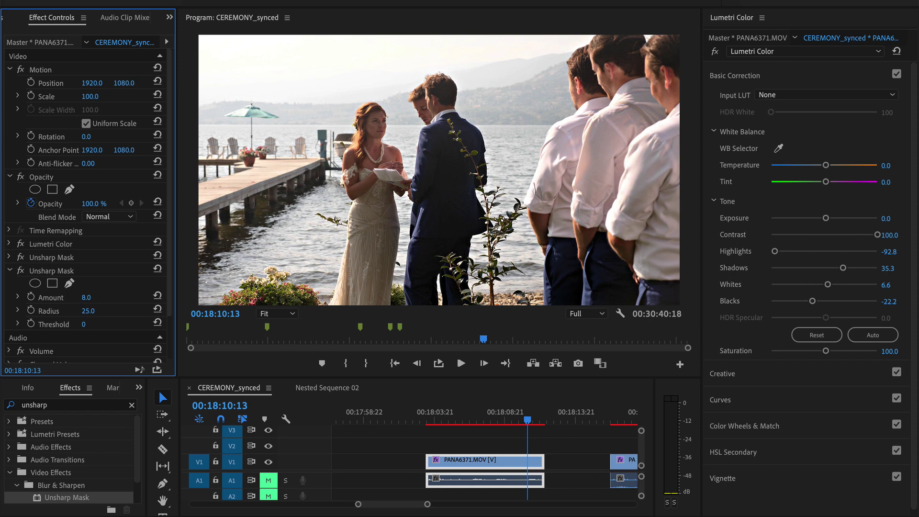
{"action": "left_click", "coordinate": [10, 270]}
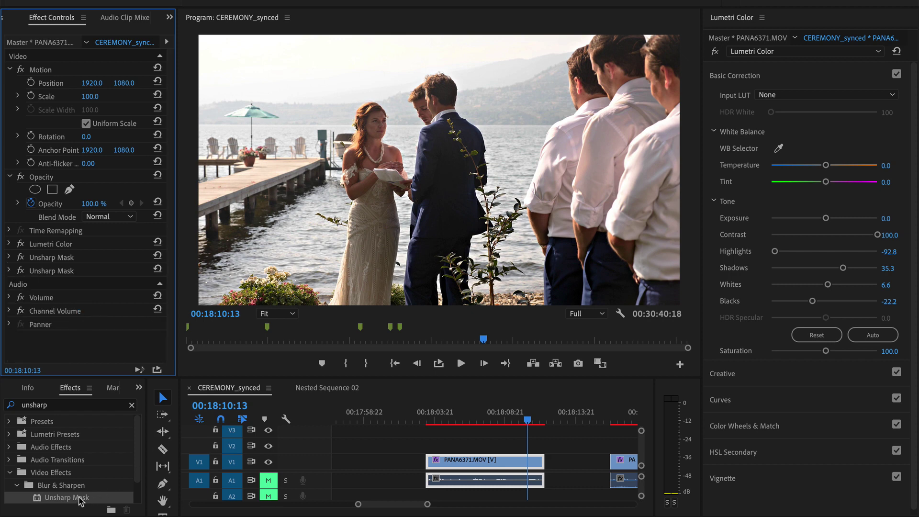
- Add a third Unsharp Mask with Amount 16 and Radius 11
{"action": "left_click_drag", "start_coordinate": [79, 500], "coordinate": [508, 463]}
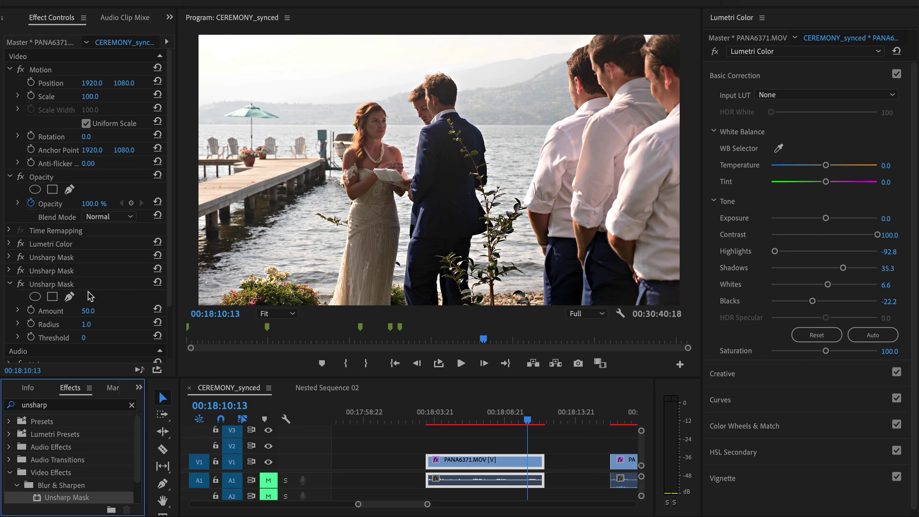
{"action": "scroll", "coordinate": [110, 305], "scroll_direction": "down", "scroll_amount": 4}
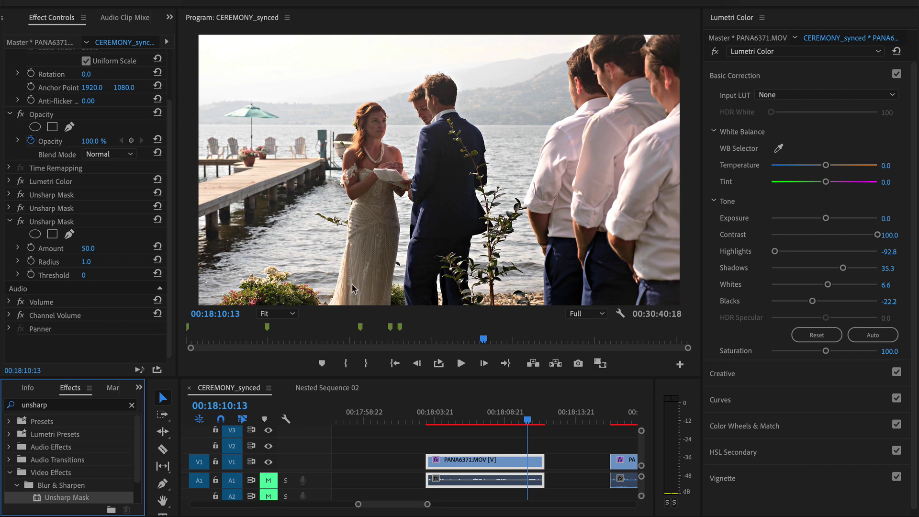
{"action": "left_click_drag", "start_coordinate": [87, 262], "coordinate": [106, 262]}
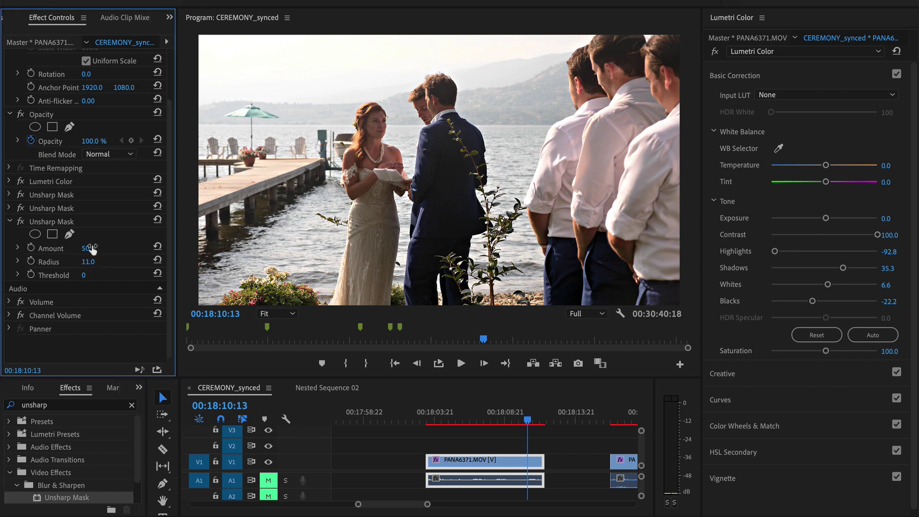
{"action": "left_click", "coordinate": [9, 221]}
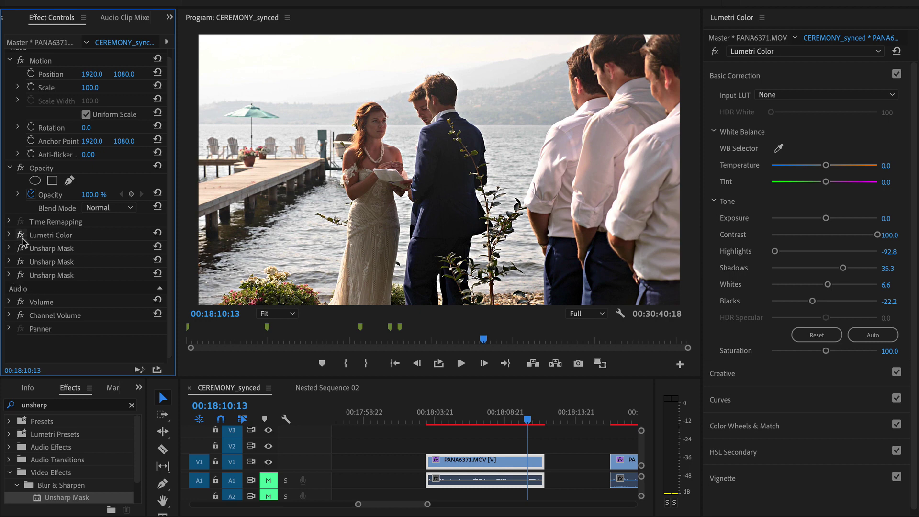
{"action": "left_click", "coordinate": [21, 276]}
{"action": "left_click", "coordinate": [22, 262]}
{"action": "left_click", "coordinate": [21, 249]}
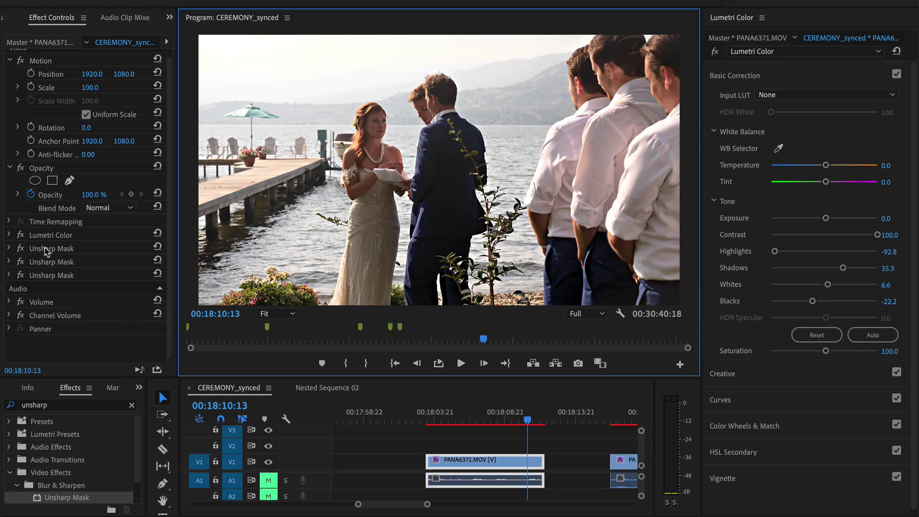
{"action": "left_click", "coordinate": [21, 262]}
{"action": "left_click", "coordinate": [421, 185]}
- Save the project, preview from 00:18:05:06 to 00:18:08:20, and zoom the timeline out
{"action": "left_click", "coordinate": [453, 421]}
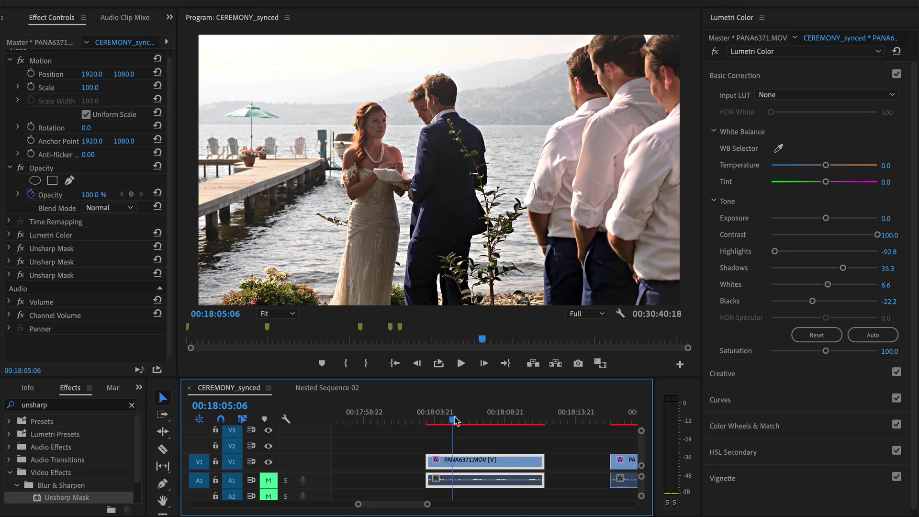
{"action": "key", "text": "ctrl+s"}
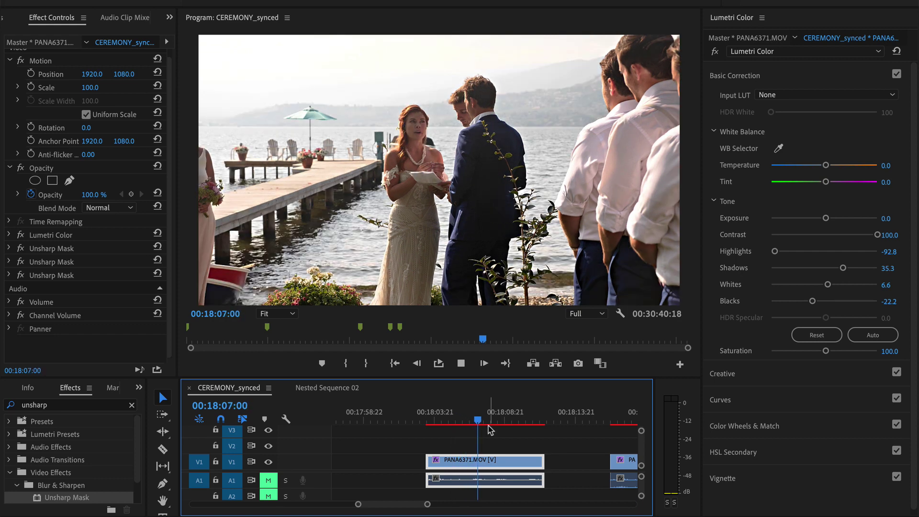
{"action": "key", "text": "space"}
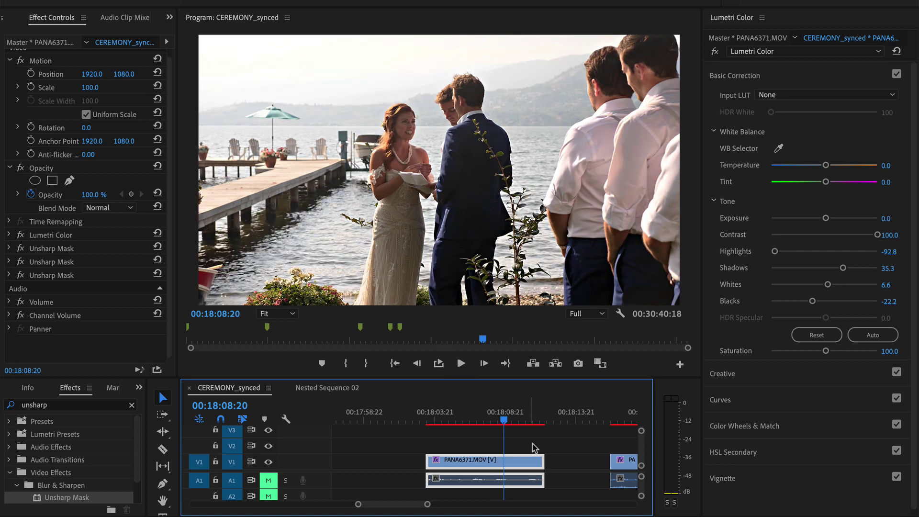
{"action": "left_click", "coordinate": [536, 447]}
{"action": "key", "text": "minus"}
{"action": "key", "text": "minus"}
{"action": "key", "text": "minus"}
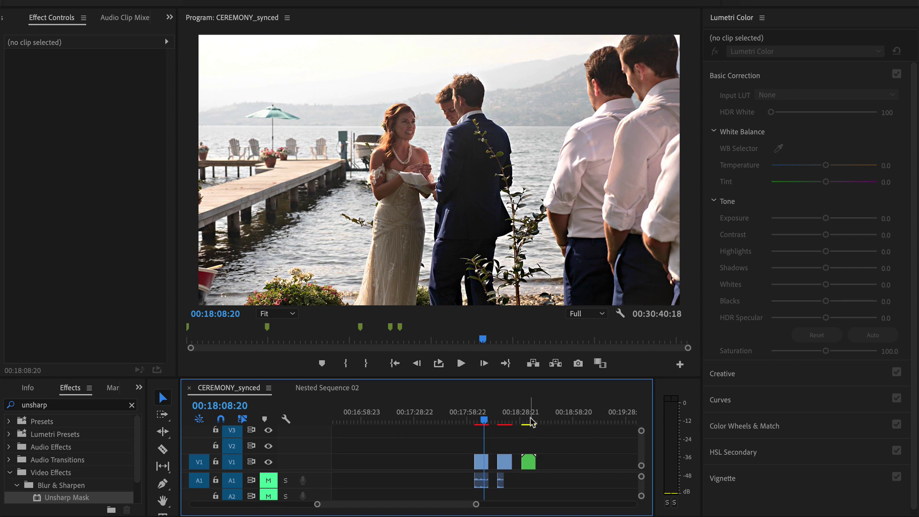
{"action": "left_click", "coordinate": [529, 424]}
{"action": "key", "text": "equal"}
{"action": "key", "text": "equal"}
{"action": "key", "text": "equal"}
{"action": "key", "text": "equal"}
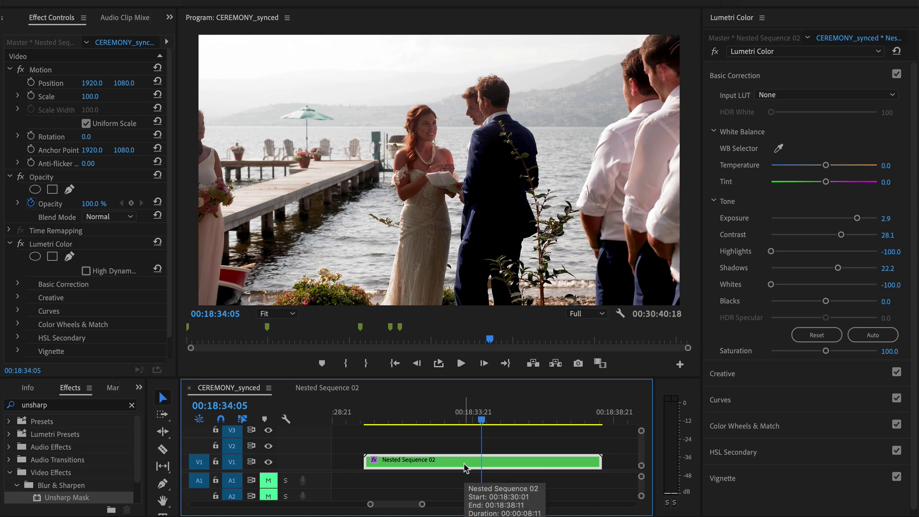
{"action": "key", "text": "minus"}
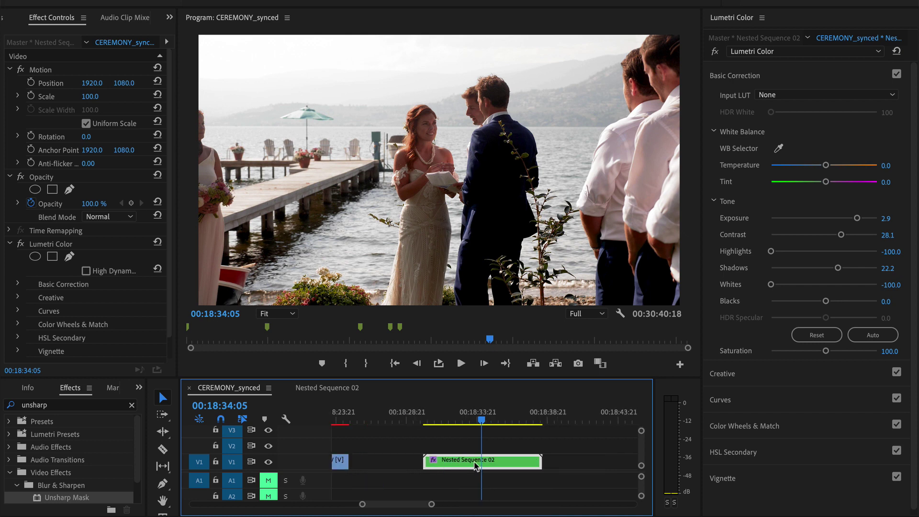
{"action": "left_click", "coordinate": [322, 392]}
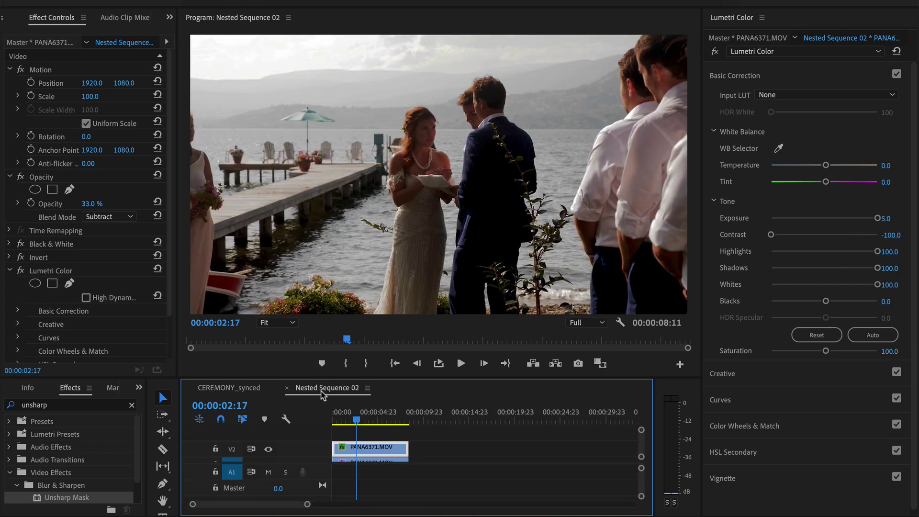
{"action": "left_click", "coordinate": [232, 387]}
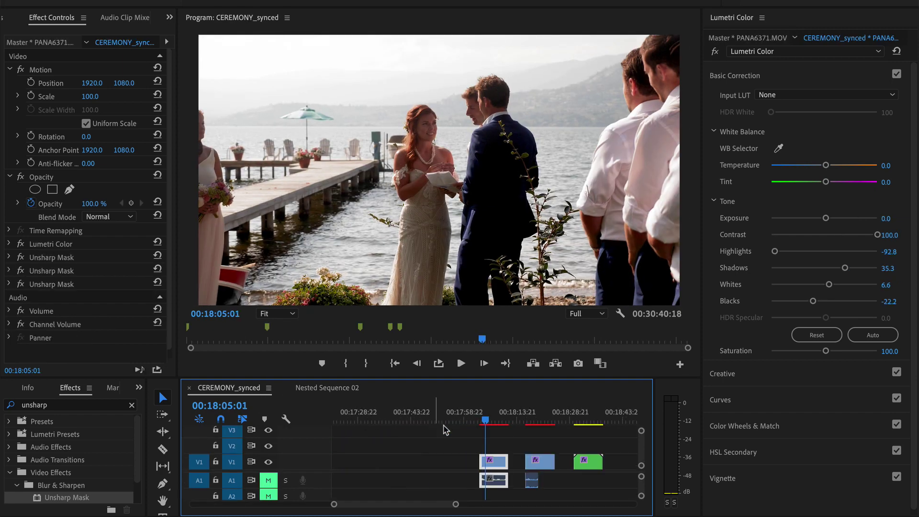
{"action": "key", "text": "equal"}
- Delete Lumetri Color and all three Unsharp Mask effects from PANA6371.MOV
{"action": "left_click", "coordinate": [52, 245]}
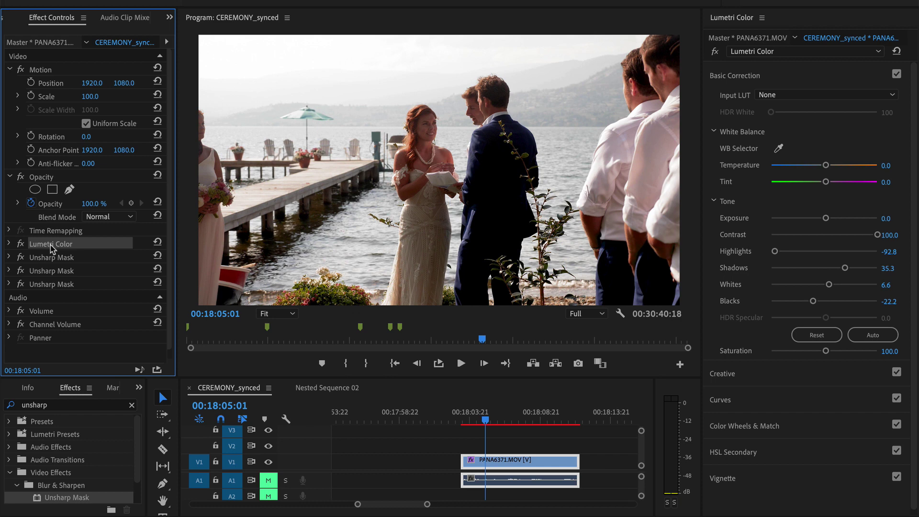
{"action": "key", "text": "Delete"}
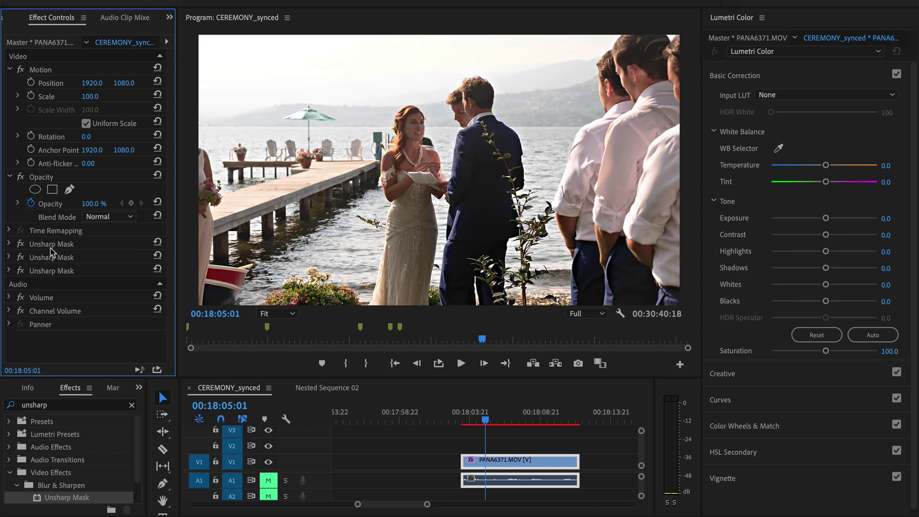
{"action": "left_click", "coordinate": [44, 247]}
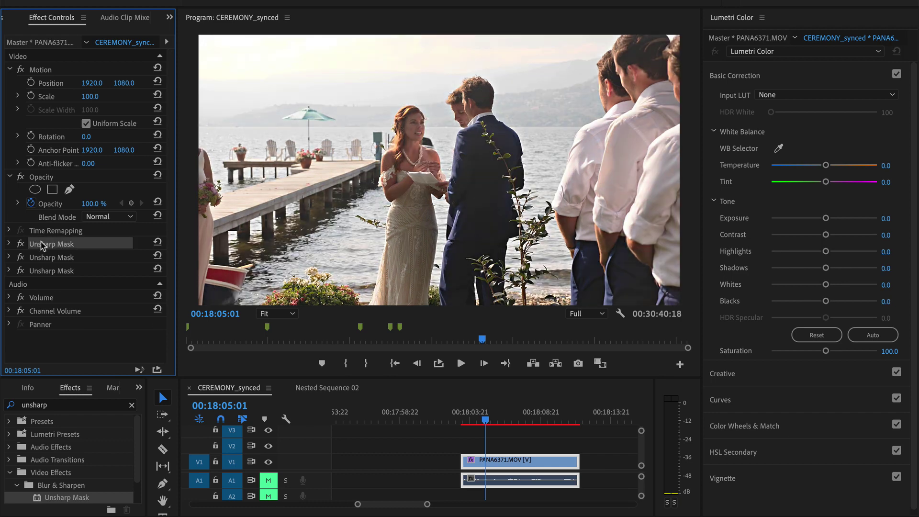
{"action": "key", "text": "Delete"}
{"action": "left_click", "coordinate": [42, 245]}
{"action": "key", "text": "Delete"}
{"action": "left_click", "coordinate": [42, 245]}
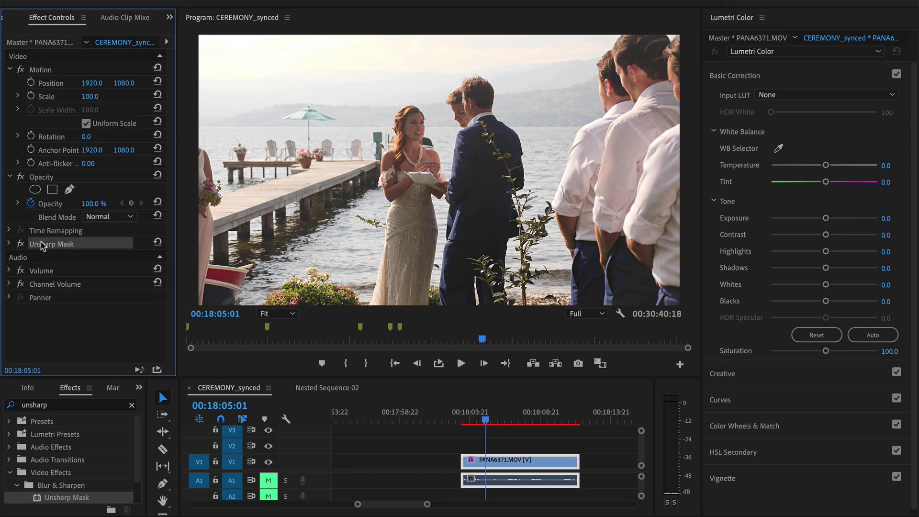
{"action": "key", "text": "Delete"}
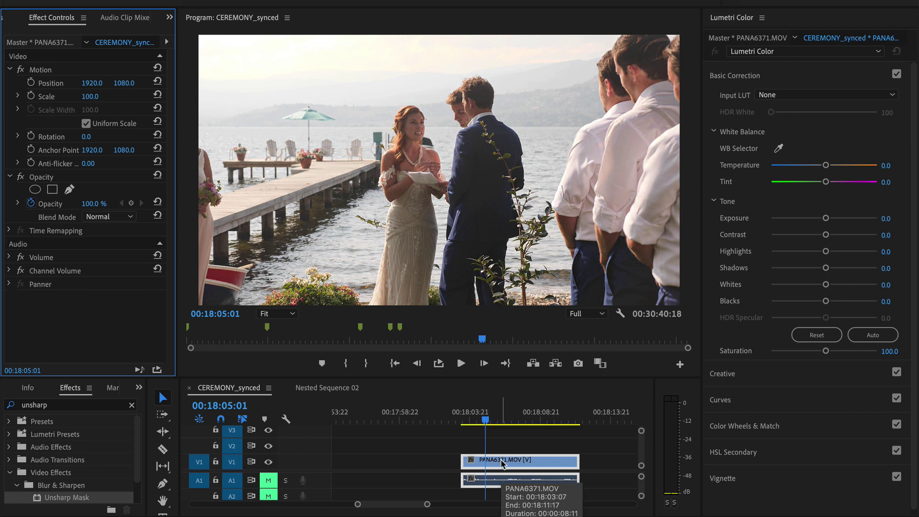
- Duplicate PANA6371.MOV onto V2, move the playhead to 00:18:06:10, and select the copy
{"action": "left_click_drag", "start_coordinate": [502, 463], "coordinate": [503, 445]}
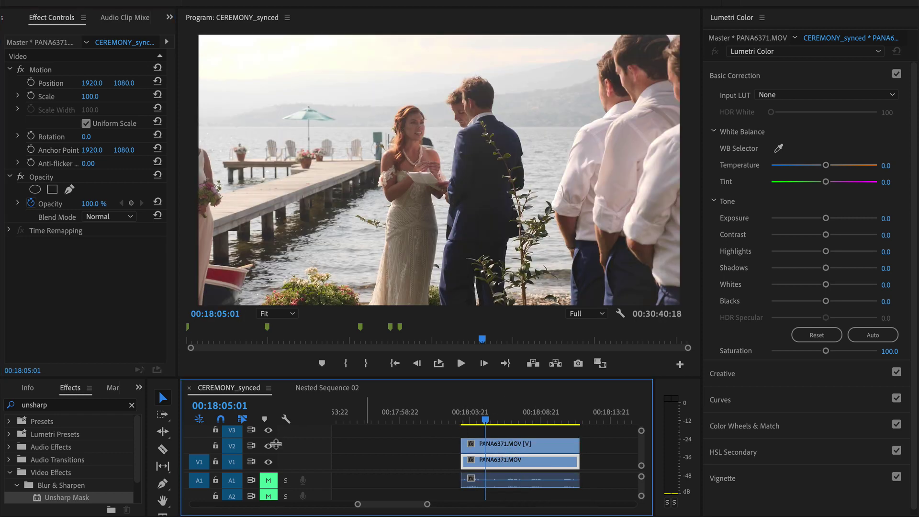
{"action": "left_click_drag", "start_coordinate": [485, 412], "coordinate": [505, 411]}
{"action": "left_click", "coordinate": [512, 450]}
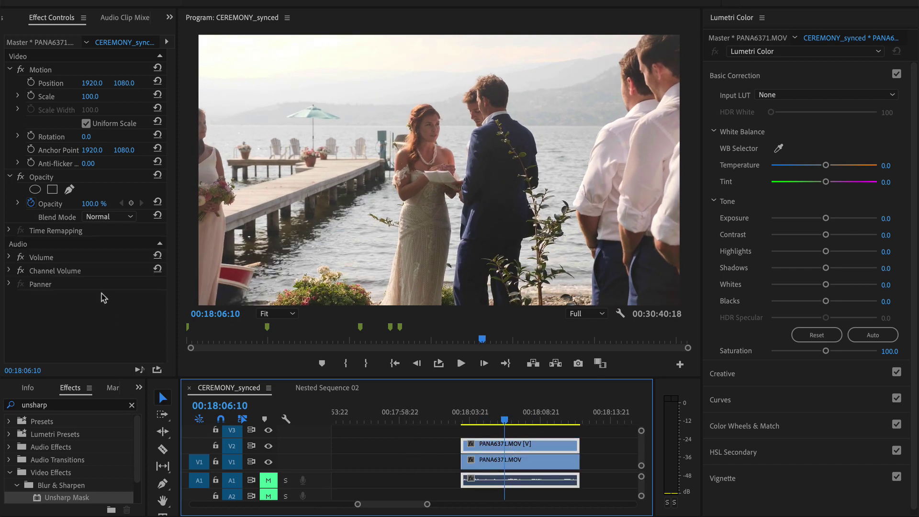
- Apply the Black & White effect to the V2 copy
{"action": "left_click", "coordinate": [108, 217]}
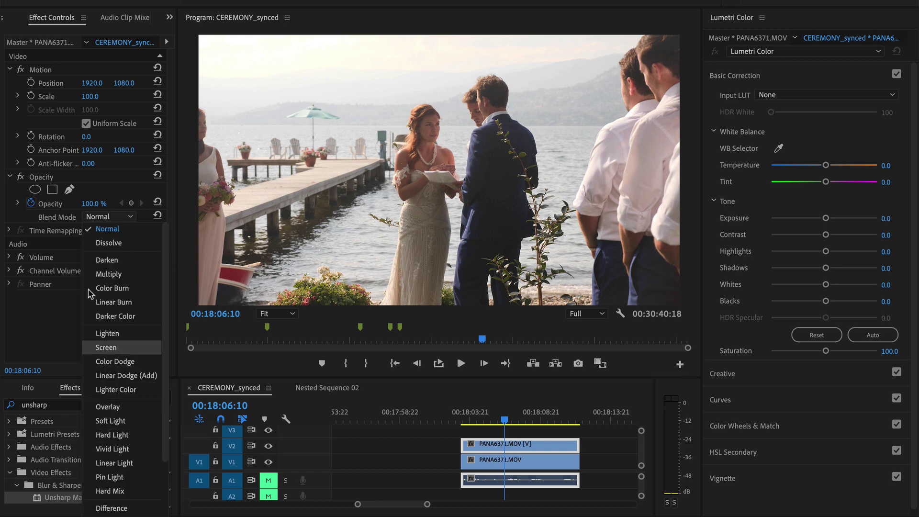
{"action": "left_click", "coordinate": [61, 324]}
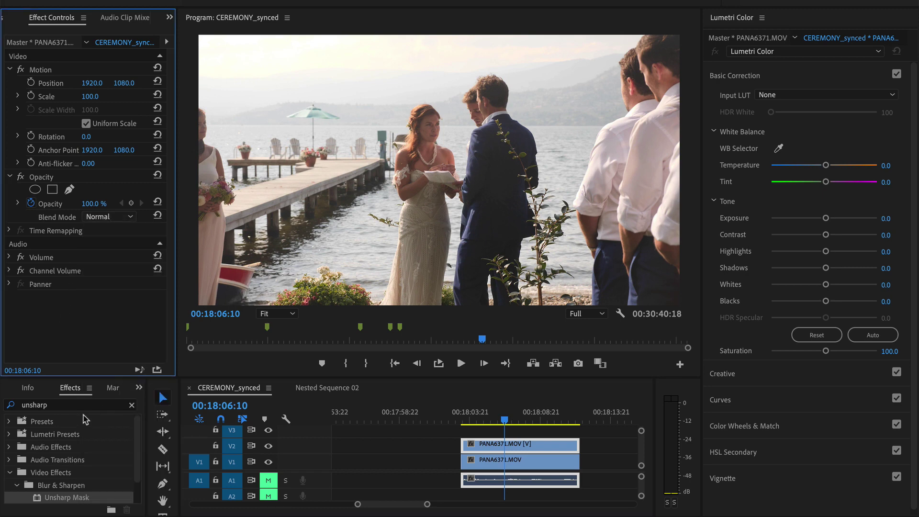
{"action": "left_click", "coordinate": [131, 406]}
{"action": "left_click", "coordinate": [100, 406]}
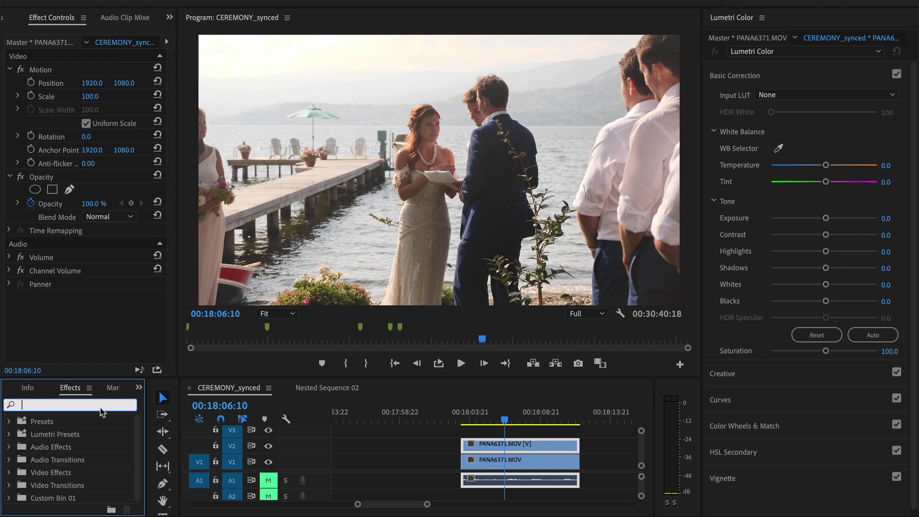
{"action": "type", "text": "black & white"}
{"action": "left_click_drag", "start_coordinate": [66, 459], "coordinate": [483, 447]}
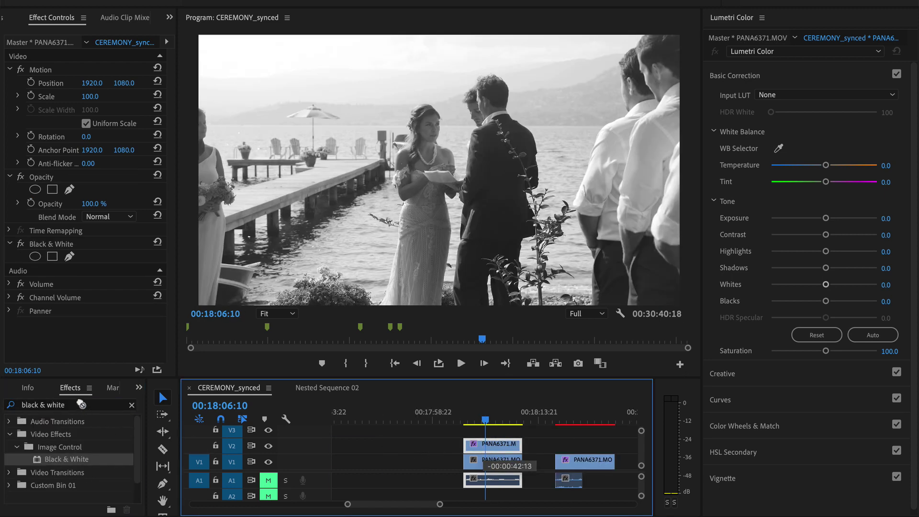
- Apply the Channel > Invert effect to the V2 copy
{"action": "left_click", "coordinate": [81, 405]}
{"action": "type", "text": "invert"}
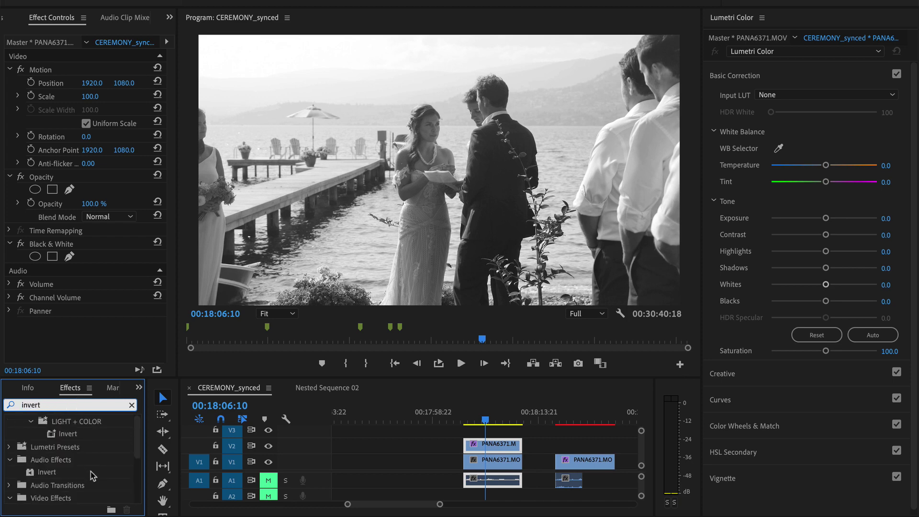
{"action": "scroll", "coordinate": [92, 475], "scroll_direction": "down", "scroll_amount": 2}
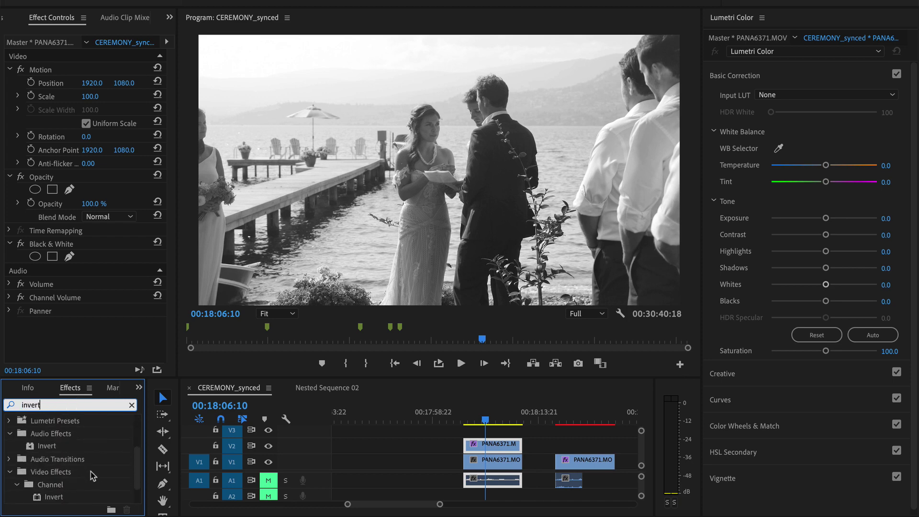
{"action": "left_click_drag", "start_coordinate": [53, 500], "coordinate": [501, 447]}
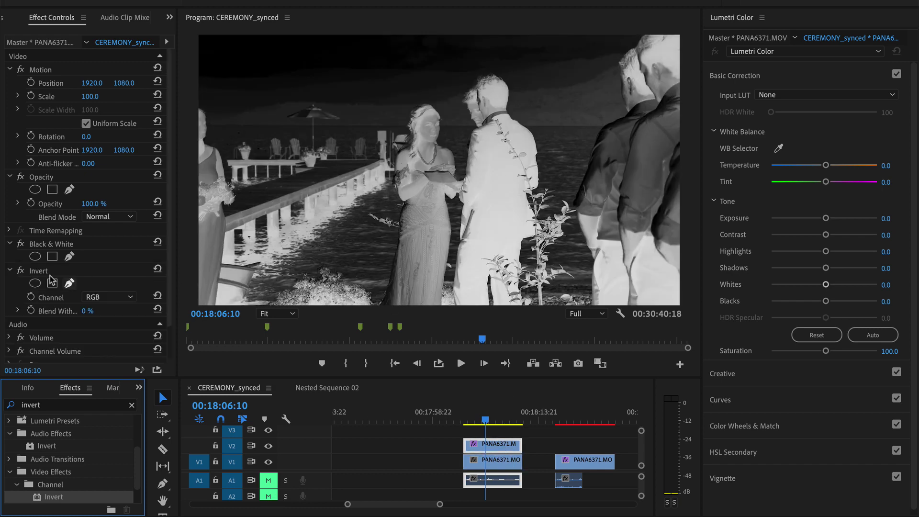
- Set the V2 layer's blend mode to Subtract and its opacity to 25%
{"action": "left_click", "coordinate": [132, 218]}
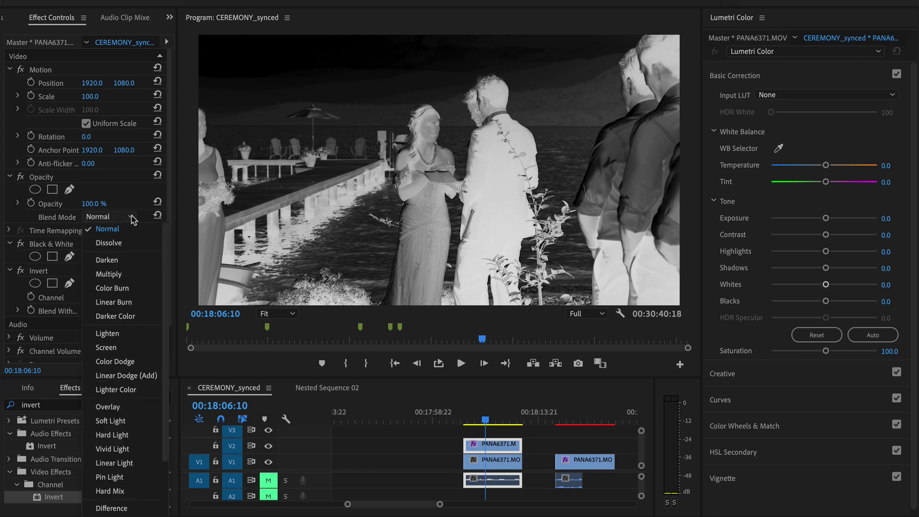
{"action": "scroll", "coordinate": [127, 477], "scroll_direction": "down", "scroll_amount": 3}
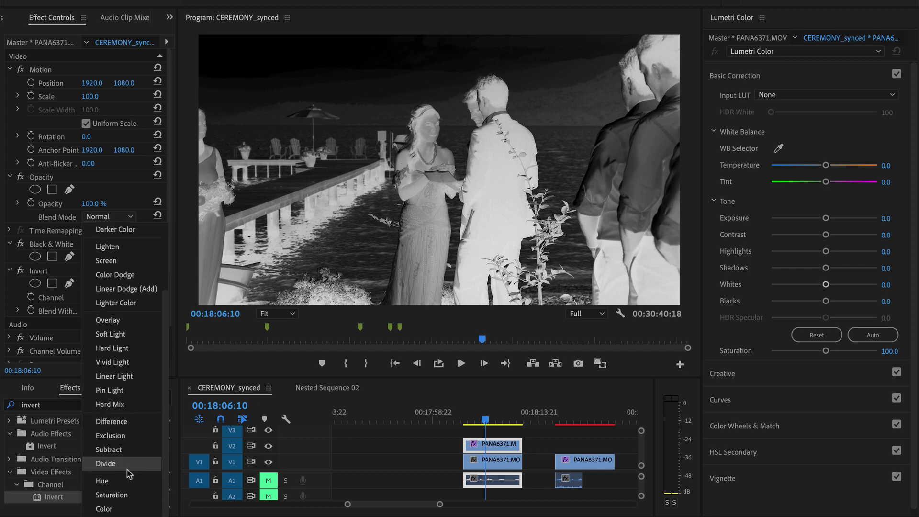
{"action": "left_click", "coordinate": [122, 451]}
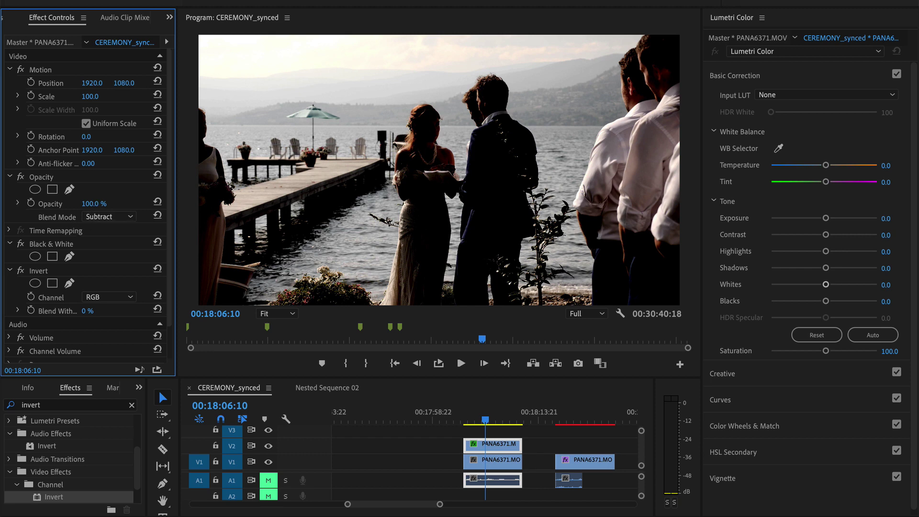
{"action": "mouse_move", "coordinate": [92, 204]}
{"action": "left_mouse_down"}
{"action": "mouse_move", "coordinate": [71, 204]}
{"action": "mouse_move", "coordinate": [98, 203]}
{"action": "left_mouse_up"}
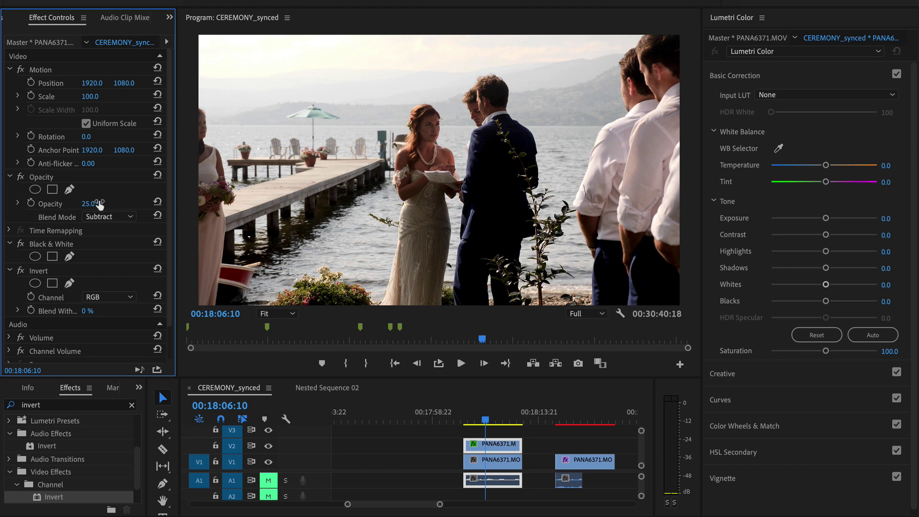
{"action": "left_click", "coordinate": [268, 448]}
{"action": "left_click", "coordinate": [269, 448]}
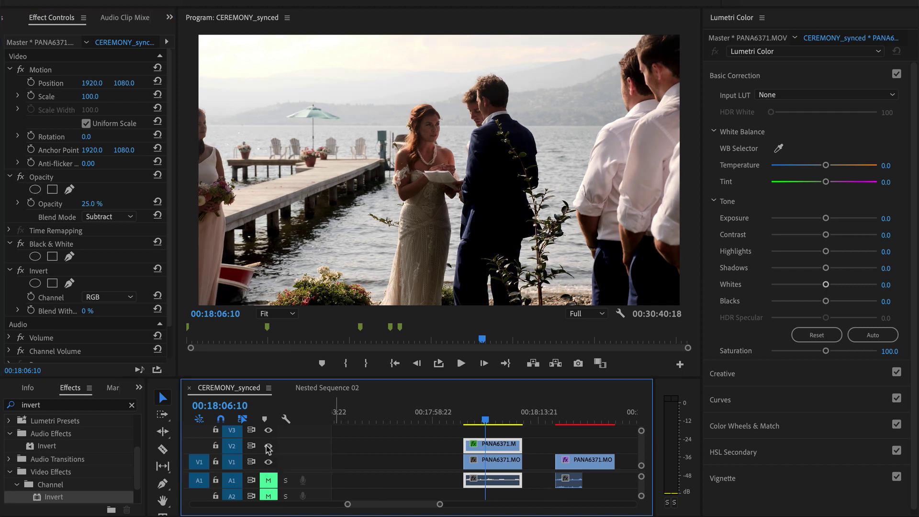
{"action": "left_click", "coordinate": [268, 447]}
{"action": "left_click", "coordinate": [268, 447]}
{"action": "left_click", "coordinate": [475, 422]}
{"action": "key", "text": "equal"}
{"action": "key", "text": "minus"}
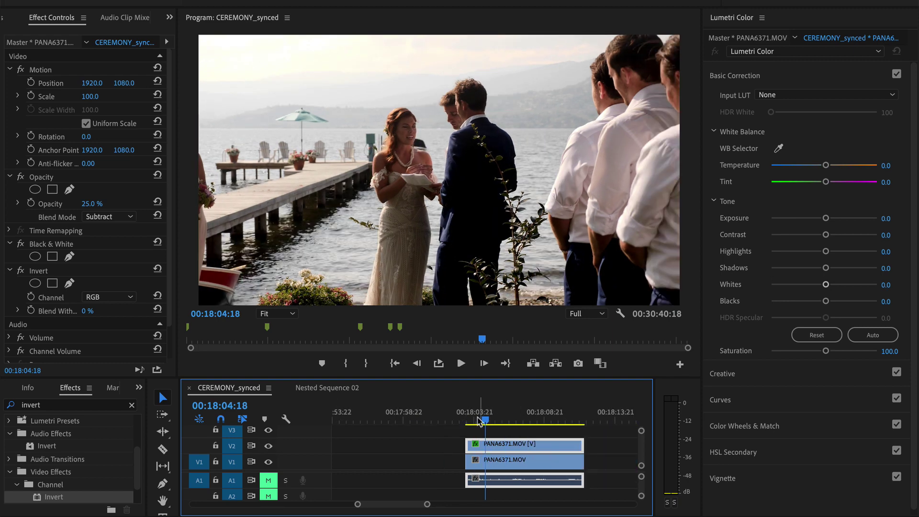
{"action": "left_click", "coordinate": [468, 421]}
{"action": "key", "text": "space"}
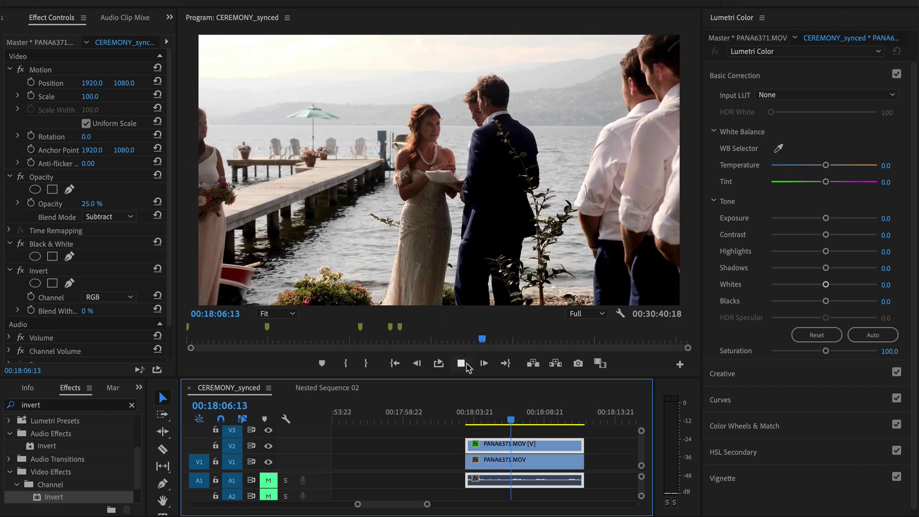
{"action": "key", "text": "minus"}
{"action": "key", "text": "minus"}
{"action": "key", "text": "minus"}
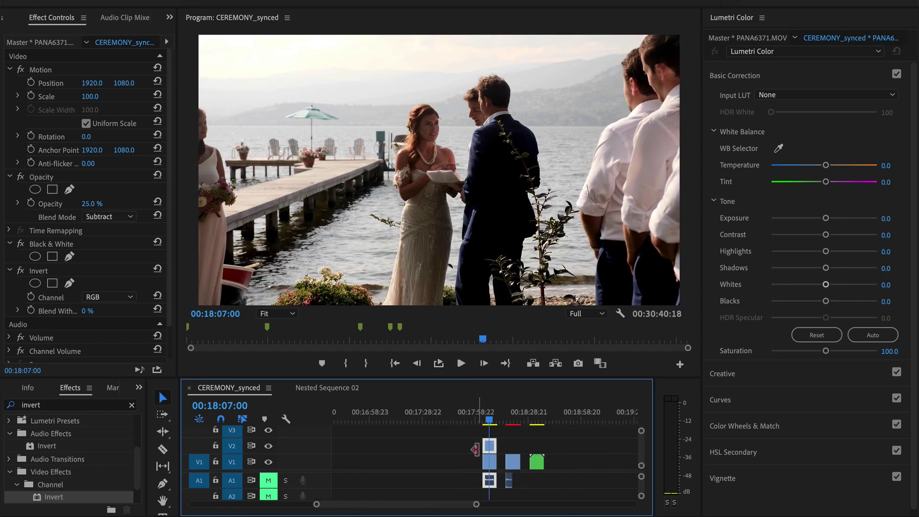
{"action": "left_click", "coordinate": [525, 421]}
{"action": "key", "text": "equal"}
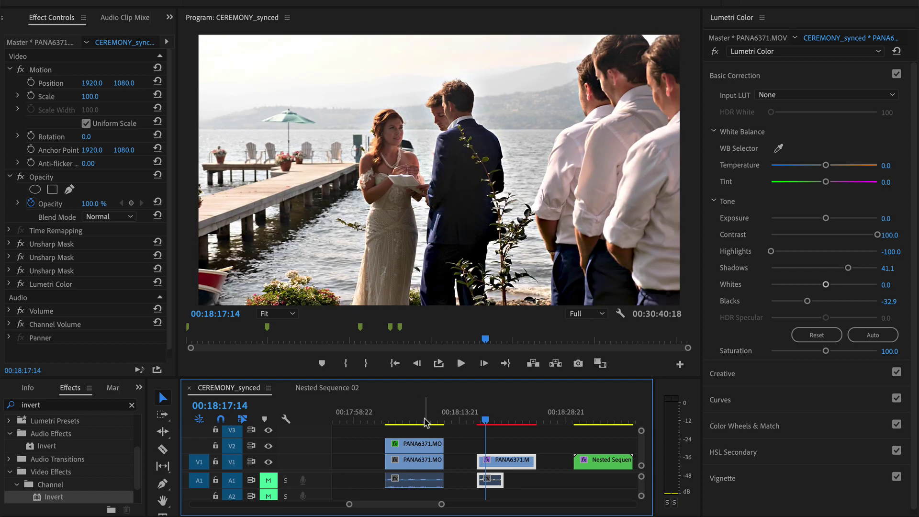
{"action": "left_click", "coordinate": [412, 421]}
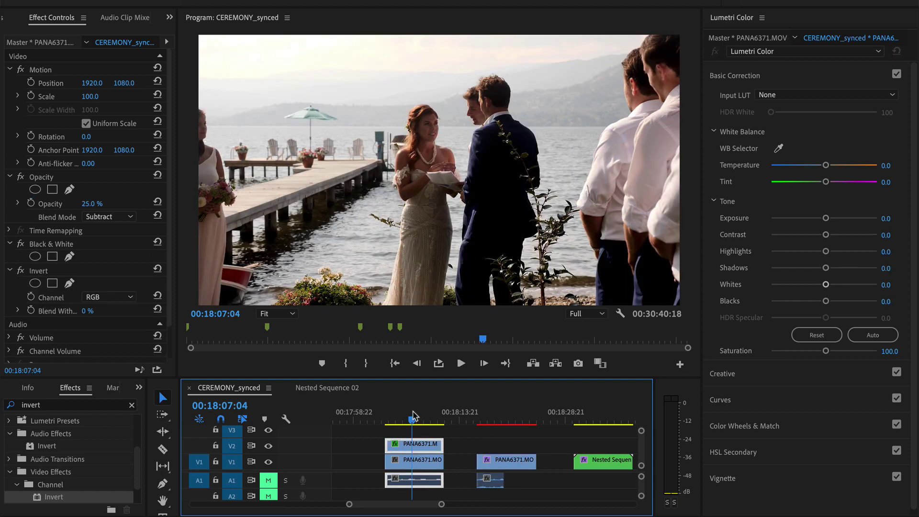
{"action": "left_click", "coordinate": [487, 420]}
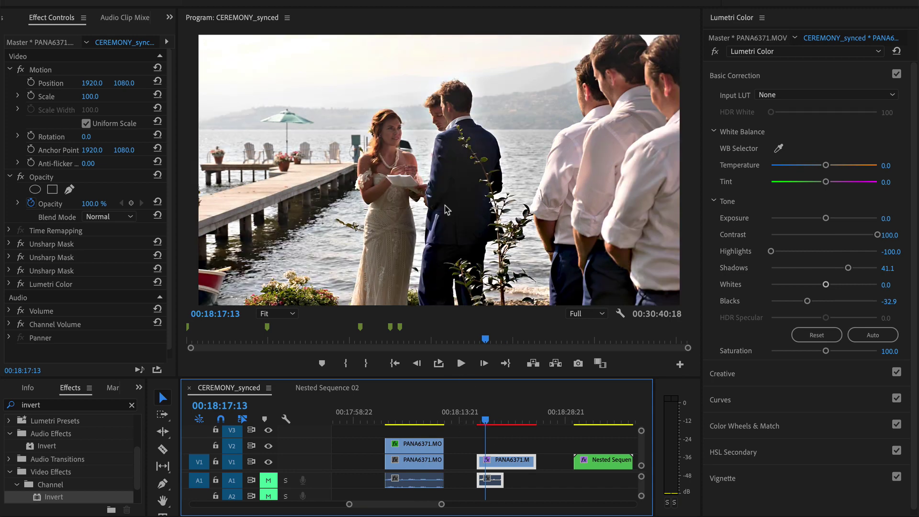
{"action": "left_click", "coordinate": [399, 420]}
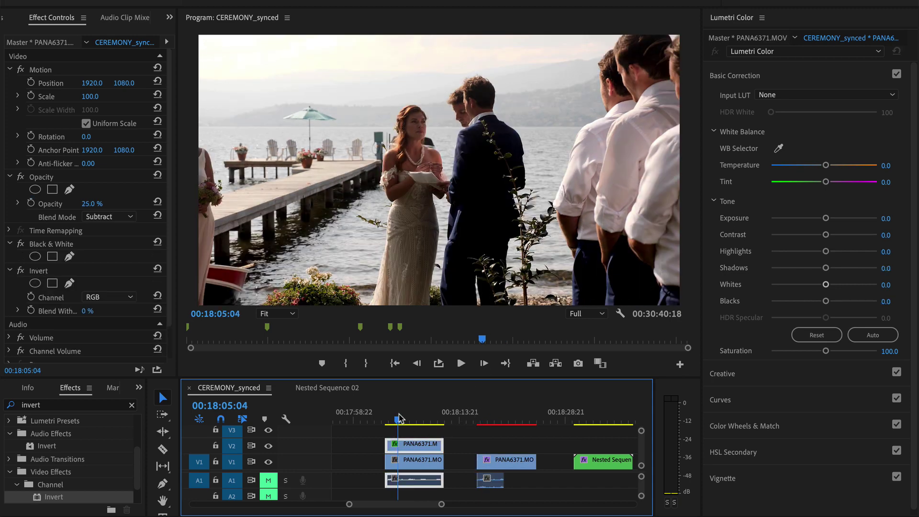
{"action": "key", "text": "space"}
{"action": "key", "text": "="}
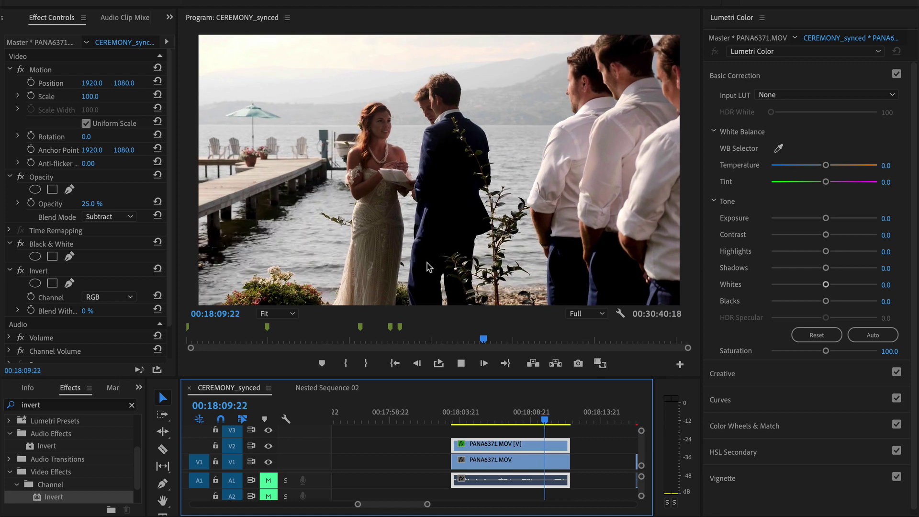
{"action": "key", "text": "space"}
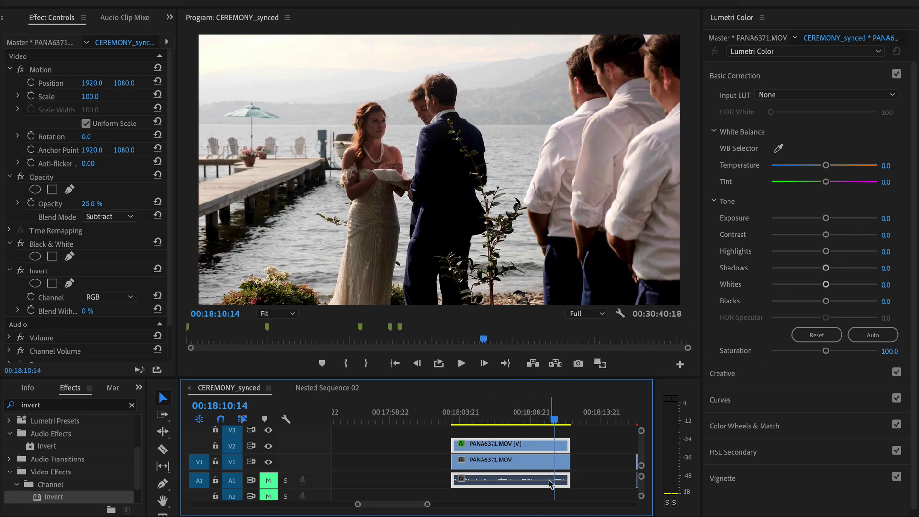
- Grade the V1 clip: exposure 1.1, highlights -100, shadows 24.6, whites -28.1, contrast 9.0
{"action": "left_click", "coordinate": [522, 462]}
{"action": "mouse_move", "coordinate": [839, 223]}
{"action": "left_mouse_down"}
{"action": "mouse_move", "coordinate": [852, 222]}
{"action": "mouse_move", "coordinate": [838, 220]}
{"action": "left_mouse_up"}
{"action": "left_click_drag", "start_coordinate": [798, 252], "coordinate": [764, 254]}
{"action": "mouse_move", "coordinate": [838, 268]}
{"action": "left_mouse_down"}
{"action": "mouse_move", "coordinate": [872, 267]}
{"action": "mouse_move", "coordinate": [855, 268]}
{"action": "left_mouse_up"}
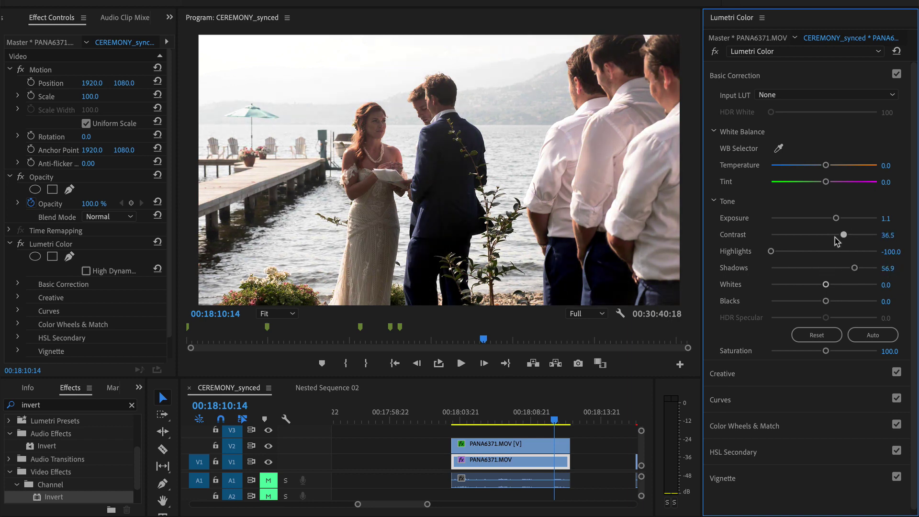
{"action": "left_click", "coordinate": [836, 234]}
{"action": "left_click", "coordinate": [838, 269]}
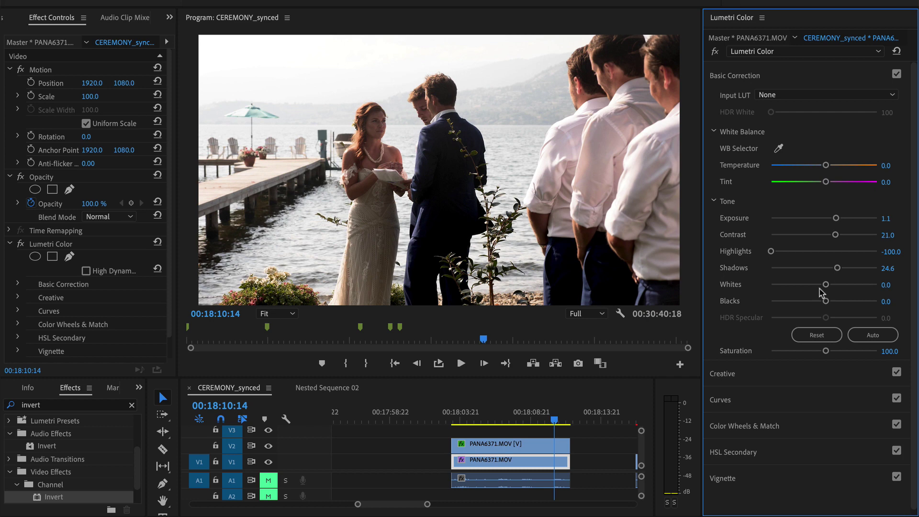
{"action": "left_click_drag", "start_coordinate": [826, 284], "coordinate": [835, 302]}
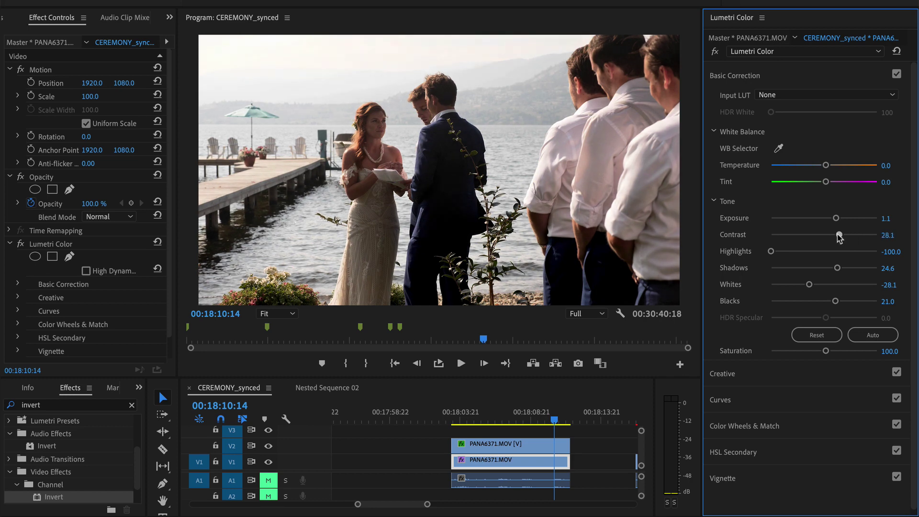
{"action": "left_click_drag", "start_coordinate": [836, 234], "coordinate": [830, 235]}
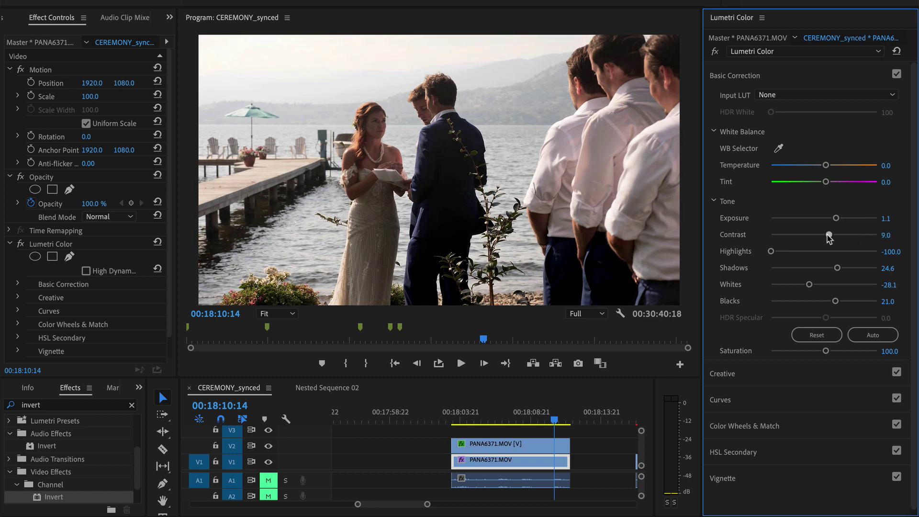
- On the V2 duplicate, set Lumetri Highlights -100, Shadows 49.7, Whites 22.2 and Blacks 100
{"action": "left_click", "coordinate": [508, 446]}
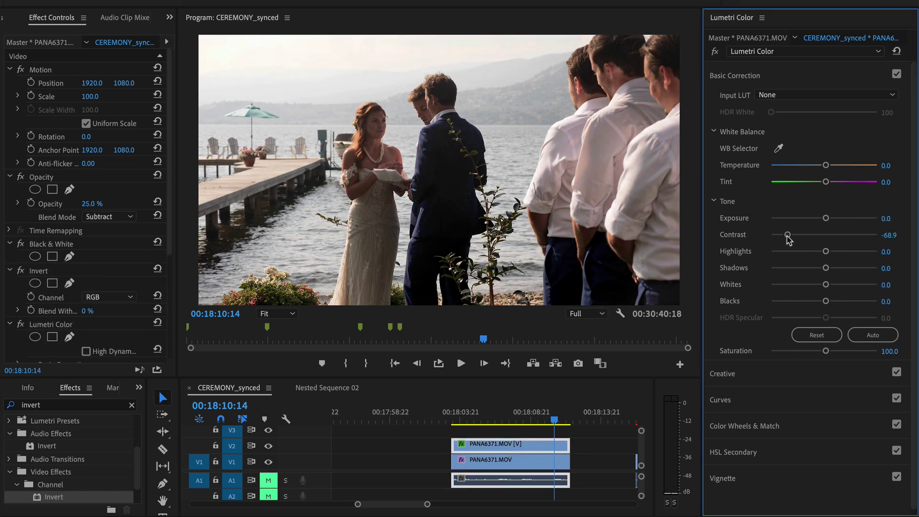
{"action": "left_click_drag", "start_coordinate": [890, 235], "coordinate": [751, 242]}
{"action": "left_click", "coordinate": [822, 236]}
{"action": "left_click_drag", "start_coordinate": [853, 251], "coordinate": [768, 269]}
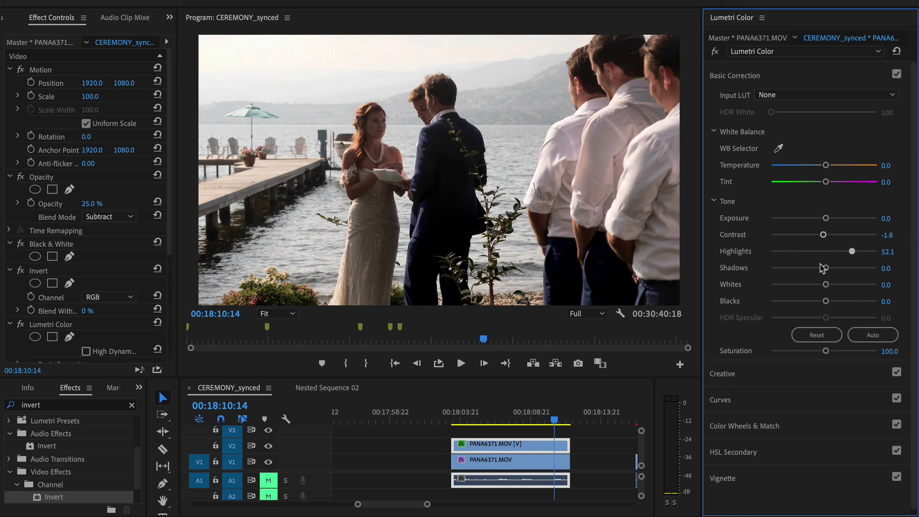
{"action": "mouse_move", "coordinate": [844, 266]}
{"action": "left_mouse_down"}
{"action": "mouse_move", "coordinate": [872, 270]}
{"action": "mouse_move", "coordinate": [850, 271]}
{"action": "left_mouse_up"}
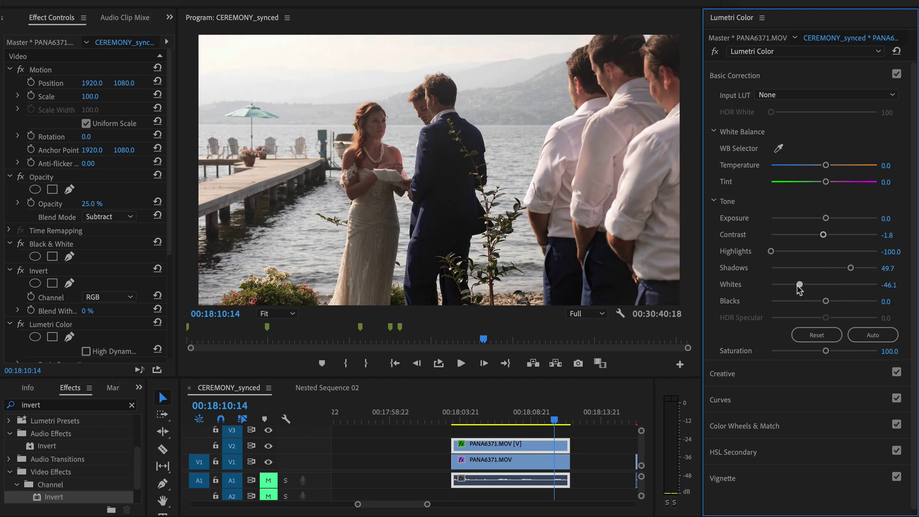
{"action": "left_click_drag", "start_coordinate": [798, 287], "coordinate": [867, 310]}
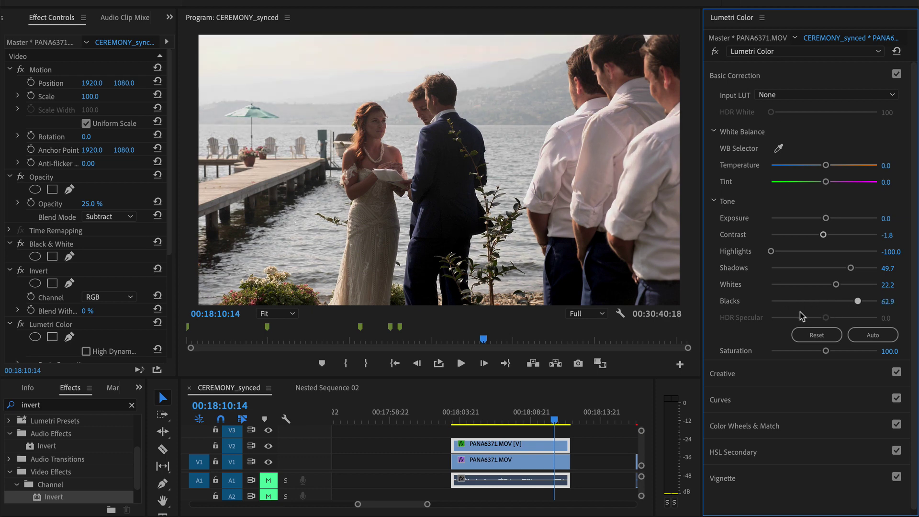
{"action": "left_click_drag", "start_coordinate": [803, 317], "coordinate": [884, 311]}
- Raise the duplicate's Contrast to 18.6 and its Opacity to 28%
{"action": "mouse_move", "coordinate": [825, 219]}
{"action": "left_mouse_down"}
{"action": "mouse_move", "coordinate": [731, 232]}
{"action": "mouse_move", "coordinate": [889, 221]}
{"action": "mouse_move", "coordinate": [825, 219]}
{"action": "left_mouse_up"}
{"action": "left_click_drag", "start_coordinate": [846, 238], "coordinate": [834, 249]}
{"action": "left_click_drag", "start_coordinate": [92, 204], "coordinate": [103, 204]}
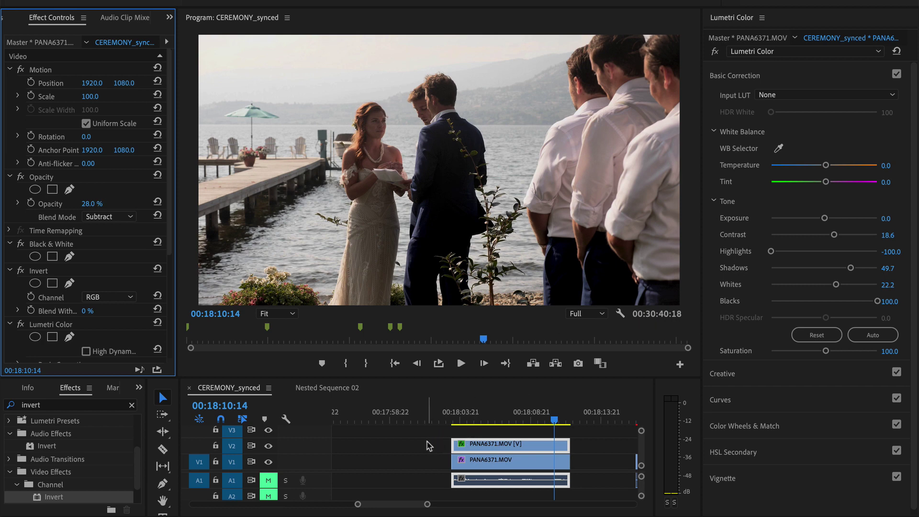
- Nest both stacked ceremony clips on the CEREMONY_synced timeline as Nested Sequence 03
{"action": "left_click_drag", "start_coordinate": [427, 441], "coordinate": [500, 466]}
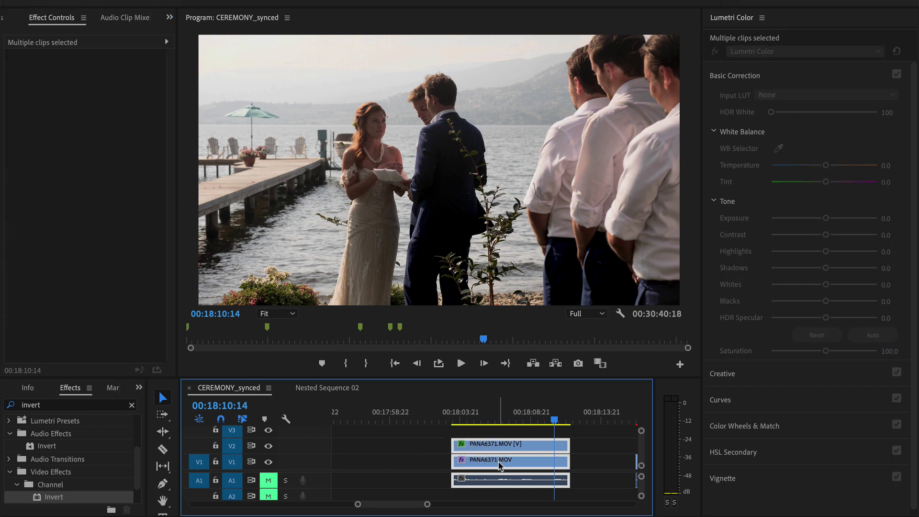
{"action": "right_click", "coordinate": [500, 466]}
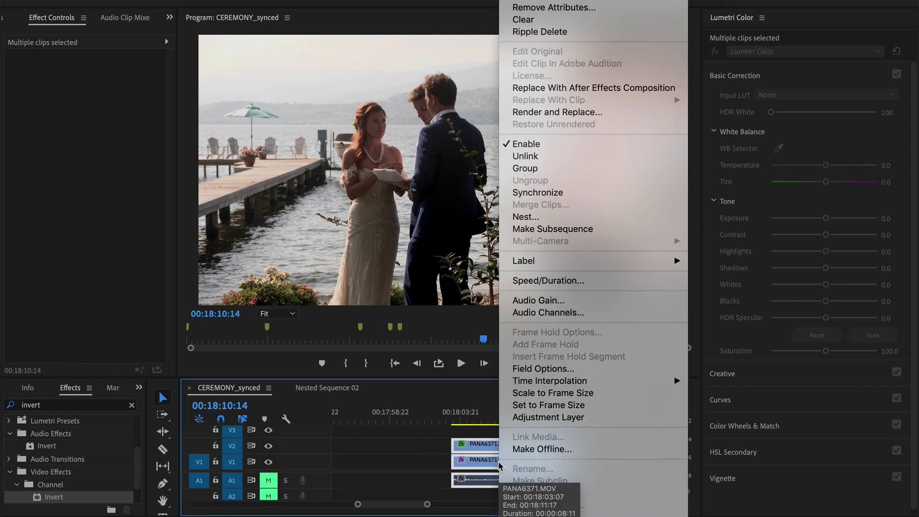
{"action": "left_click", "coordinate": [580, 219]}
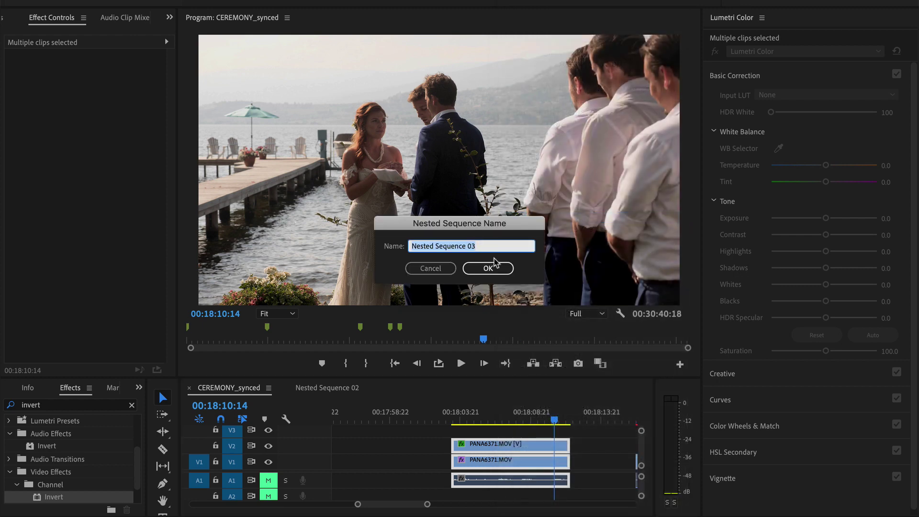
{"action": "left_click", "coordinate": [499, 271]}
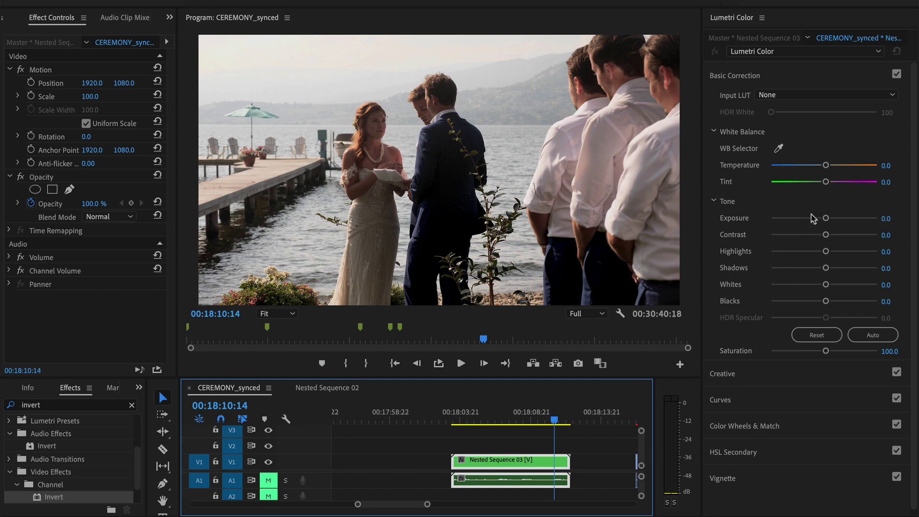
- Set the nested clip's Exposure to 1.3 and Highlights to -50.9, and lower blacks, whites and saturation
{"action": "left_click", "coordinate": [844, 223]}
{"action": "mouse_move", "coordinate": [848, 223]}
{"action": "left_mouse_down"}
{"action": "mouse_move", "coordinate": [839, 221]}
{"action": "mouse_move", "coordinate": [845, 235]}
{"action": "left_mouse_up"}
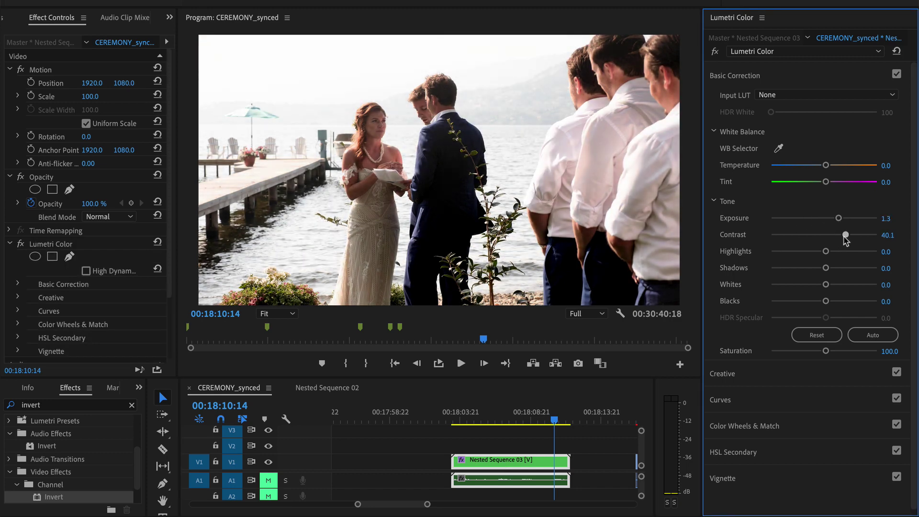
{"action": "left_click_drag", "start_coordinate": [803, 257], "coordinate": [845, 270]}
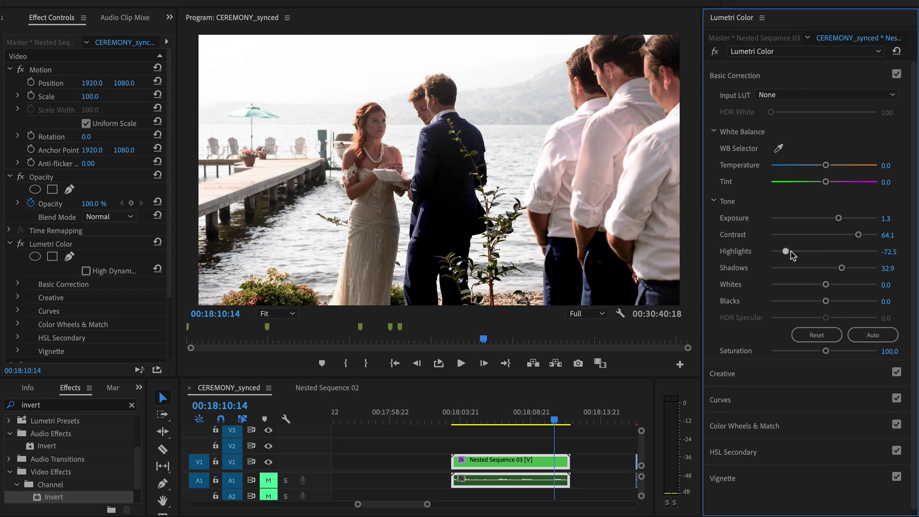
{"action": "left_click_drag", "start_coordinate": [789, 253], "coordinate": [798, 253]}
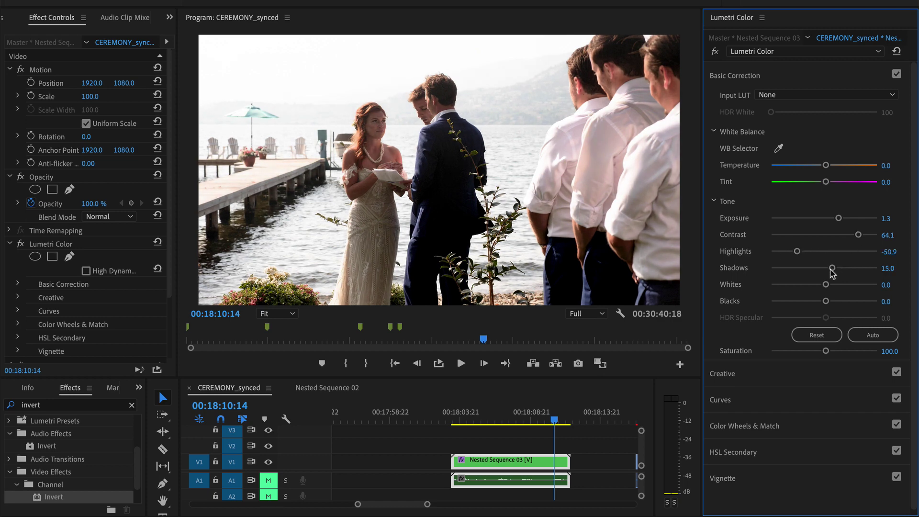
{"action": "left_click_drag", "start_coordinate": [825, 301], "coordinate": [804, 286]}
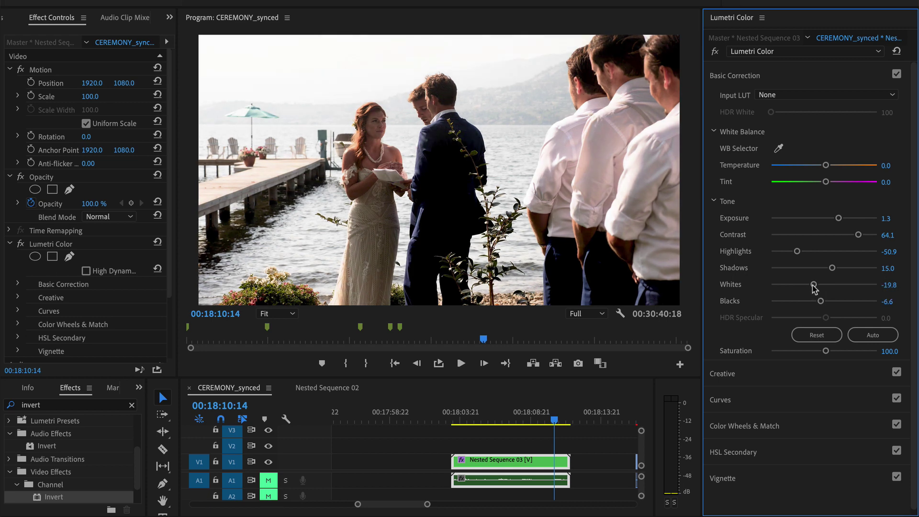
{"action": "left_click_drag", "start_coordinate": [841, 354], "coordinate": [822, 356]}
- Play back the nested clip and toggle Basic Correction off and on to compare
{"action": "left_click", "coordinate": [474, 420]}
{"action": "key", "text": "space"}
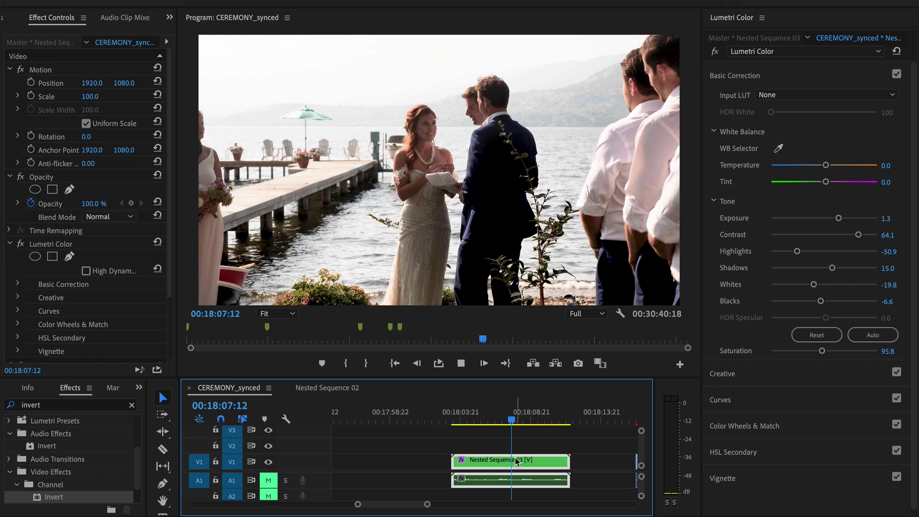
{"action": "key", "text": "space"}
{"action": "left_click", "coordinate": [897, 74]}
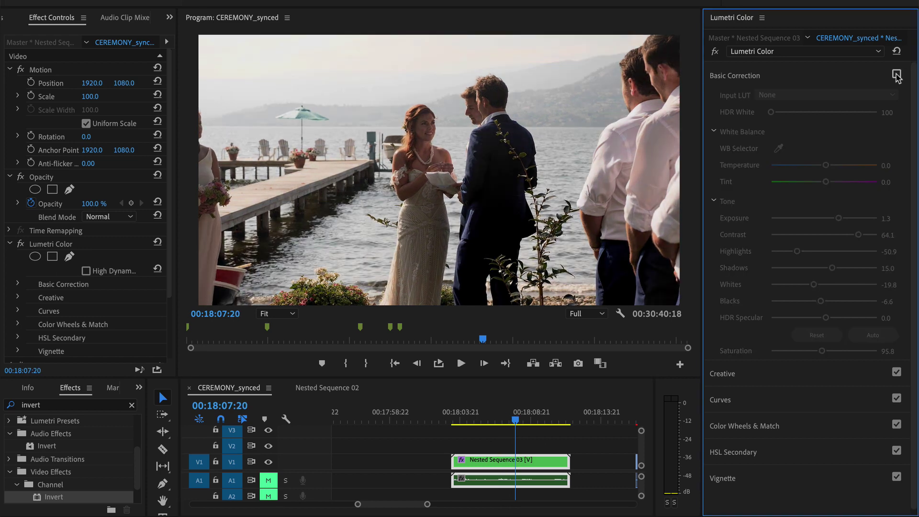
{"action": "left_click", "coordinate": [897, 74]}
- Boost Saturation to 126.9, raise Exposure to 1.5, and zoom the timeline out
{"action": "double_click", "coordinate": [825, 351]}
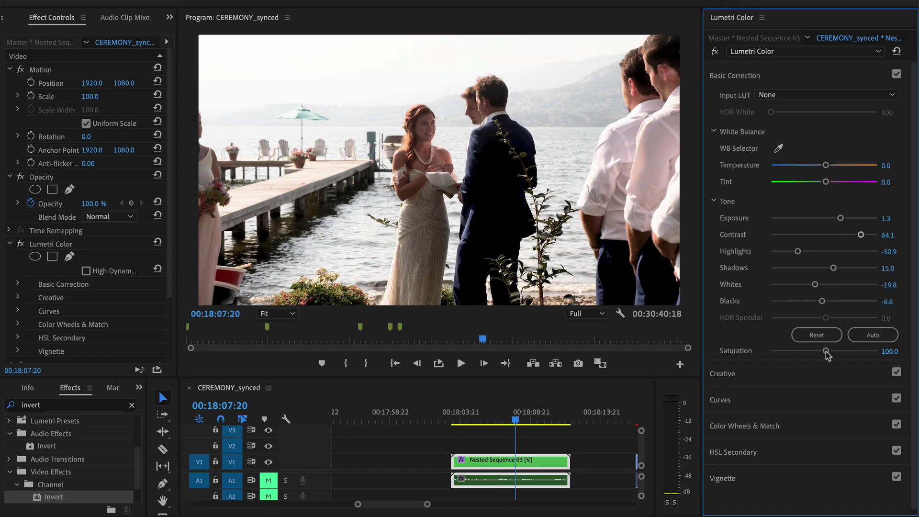
{"action": "left_click_drag", "start_coordinate": [826, 352], "coordinate": [839, 355]}
{"action": "left_click_drag", "start_coordinate": [842, 218], "coordinate": [842, 218]}
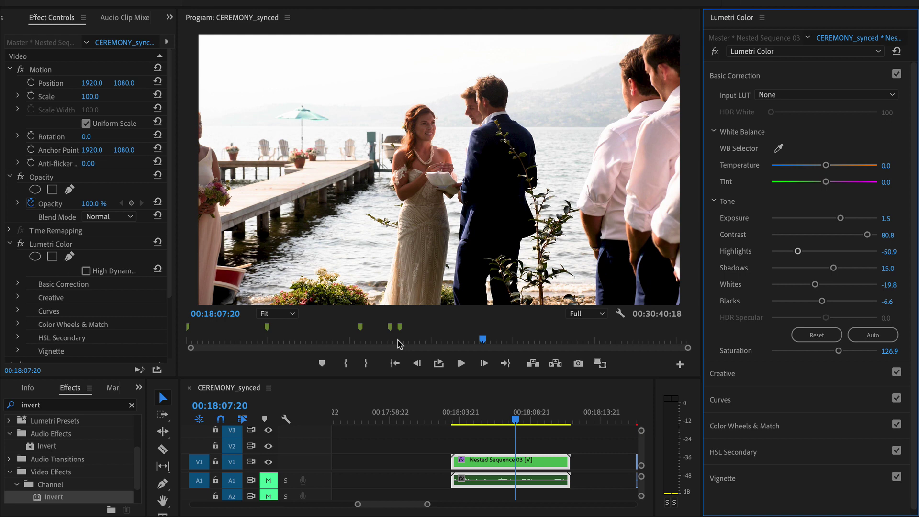
{"action": "scroll", "coordinate": [531, 431], "scroll_direction": "down", "scroll_amount": 3}
{"action": "left_click", "coordinate": [535, 421]}
{"action": "left_click", "coordinate": [489, 423]}
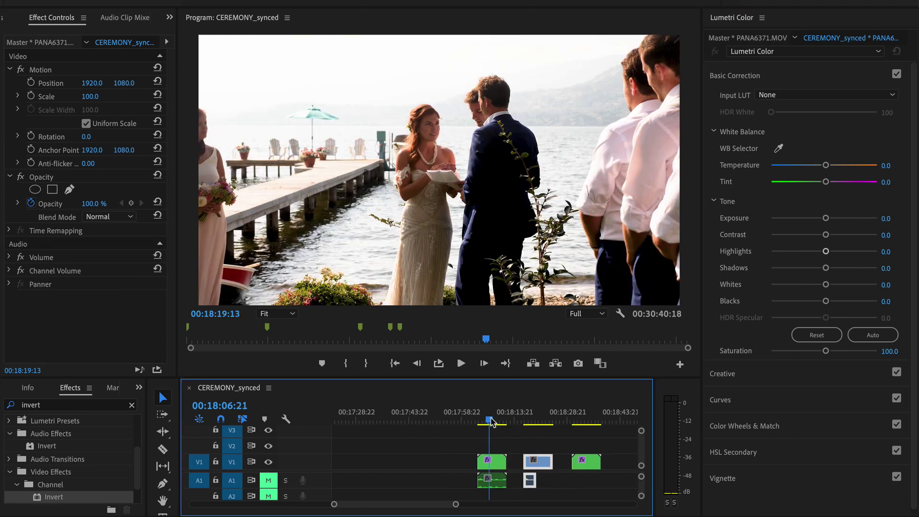
{"action": "left_click", "coordinate": [532, 421]}
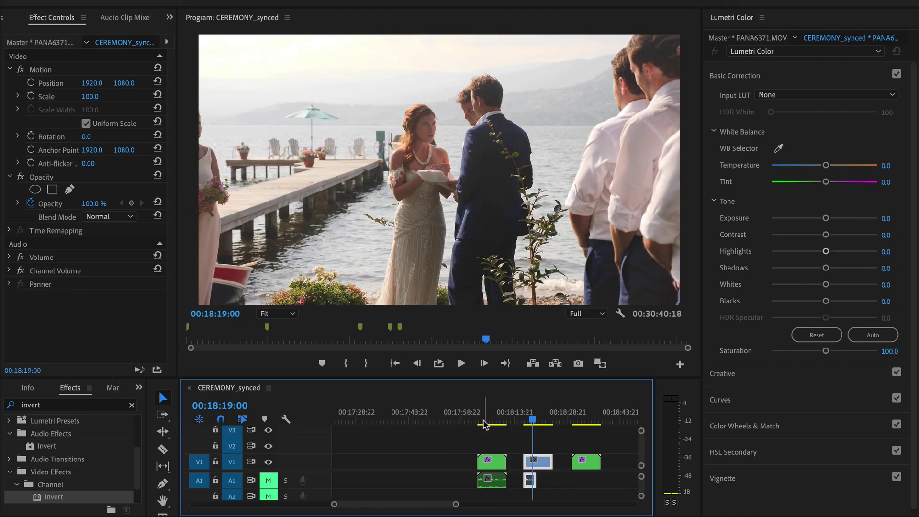